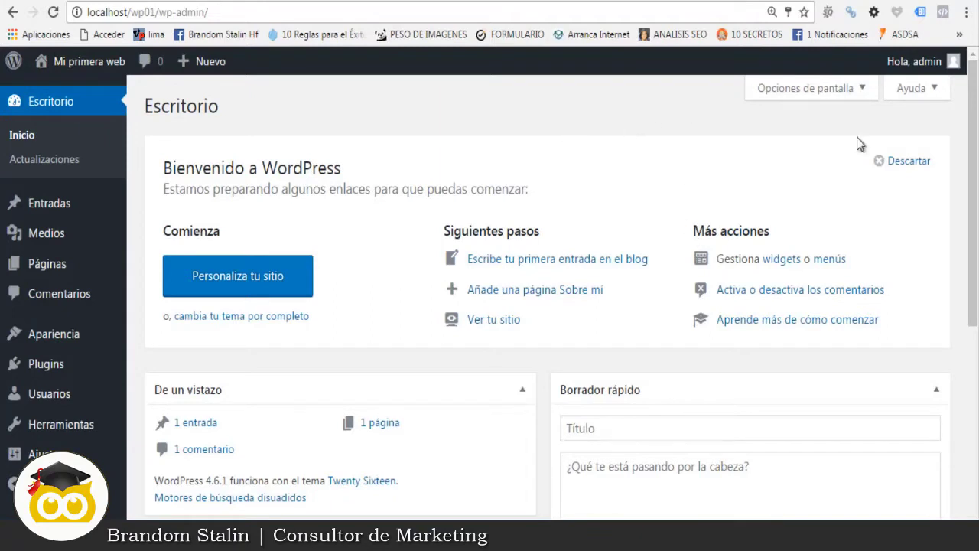
Step: Open 'Editar mi perfil' from the 'Hola, admin' menu in the admin bar
{"action": "mouse_move", "coordinate": [952, 66]}
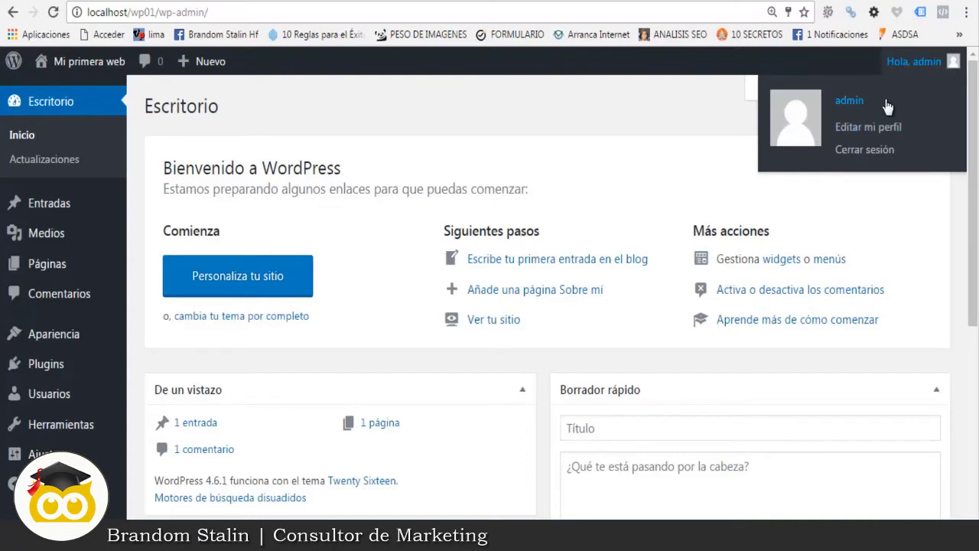
{"action": "left_click", "coordinate": [852, 127]}
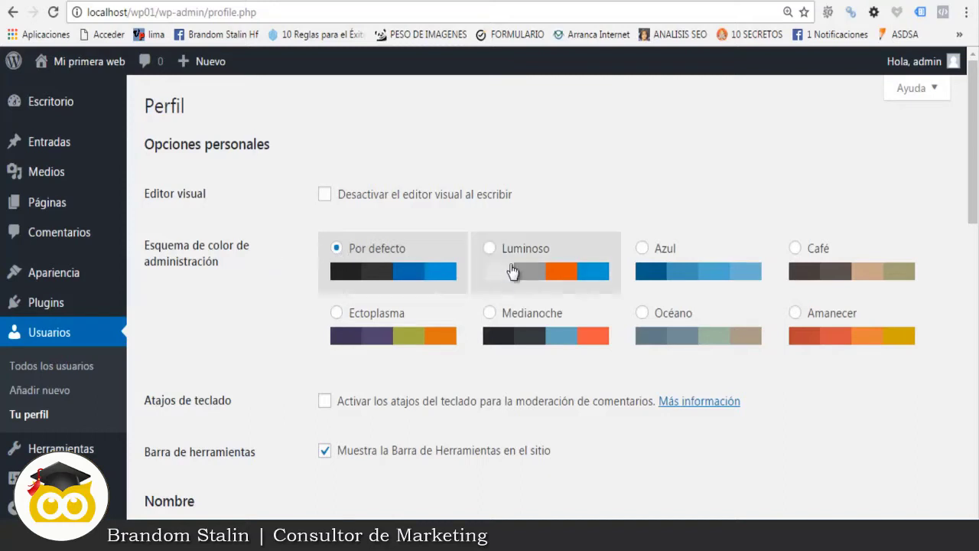
{"action": "left_click", "coordinate": [490, 248]}
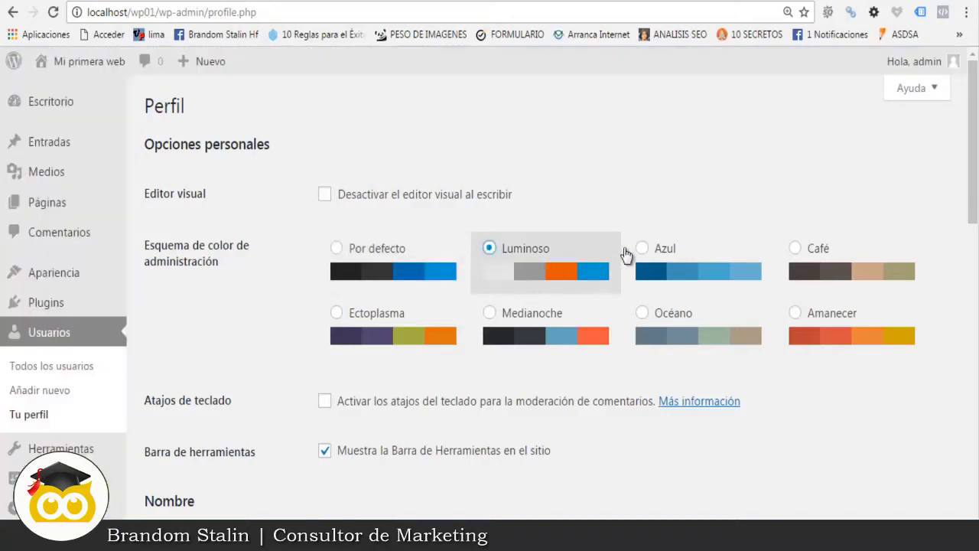
{"action": "left_click", "coordinate": [639, 249]}
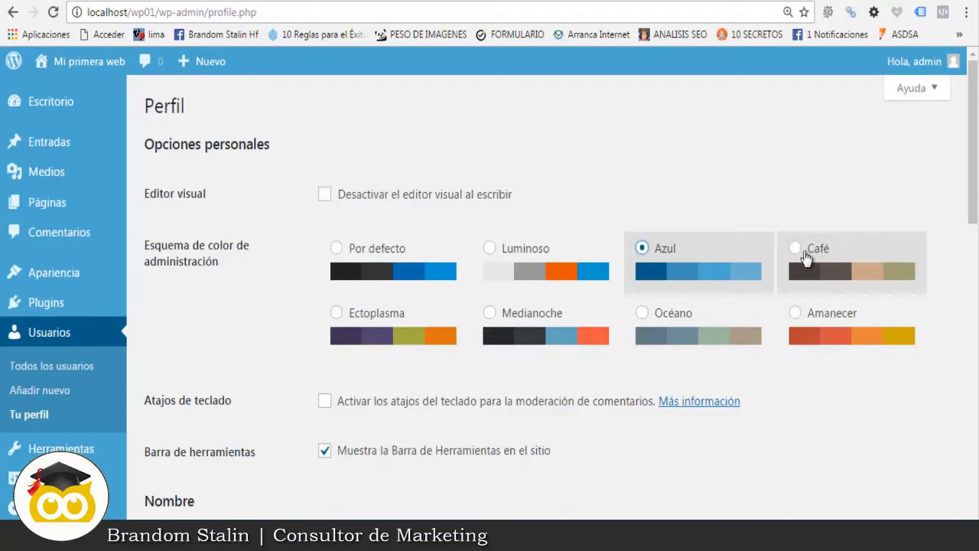
{"action": "left_click", "coordinate": [805, 257]}
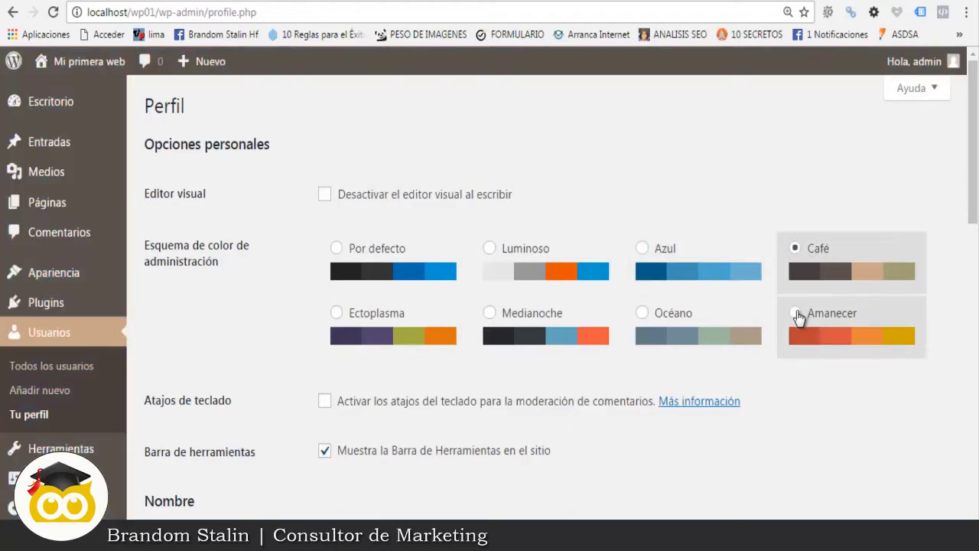
{"action": "left_click", "coordinate": [797, 315]}
{"action": "left_click", "coordinate": [642, 314]}
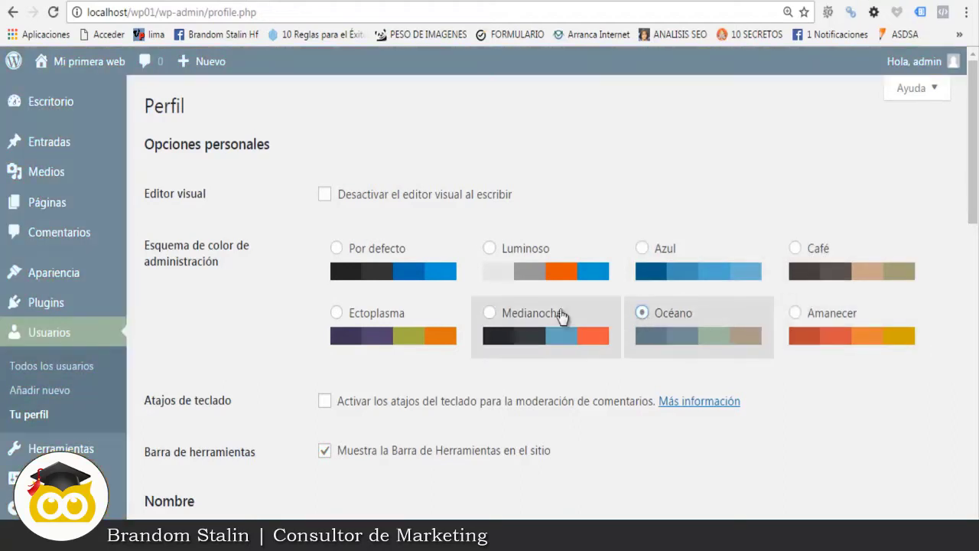
{"action": "left_click", "coordinate": [490, 312]}
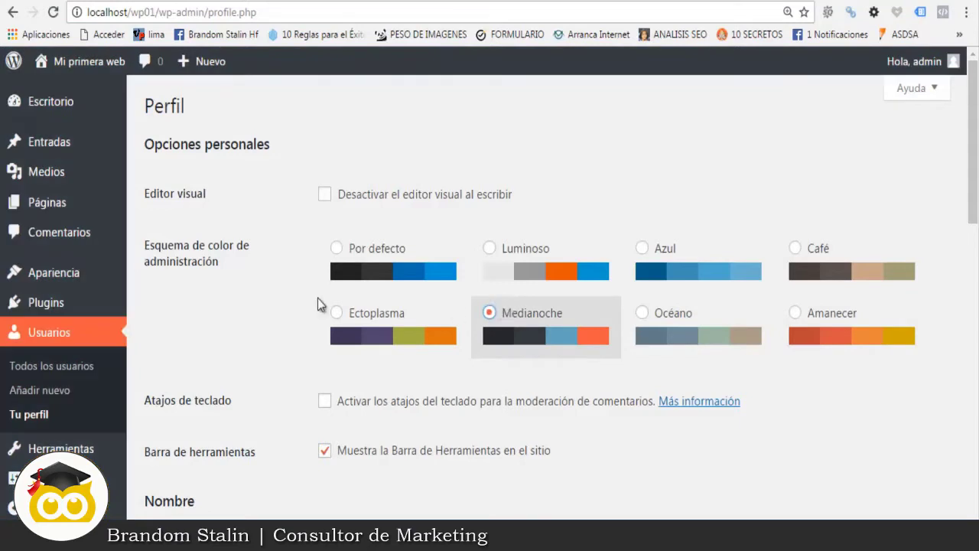
{"action": "left_click", "coordinate": [335, 312]}
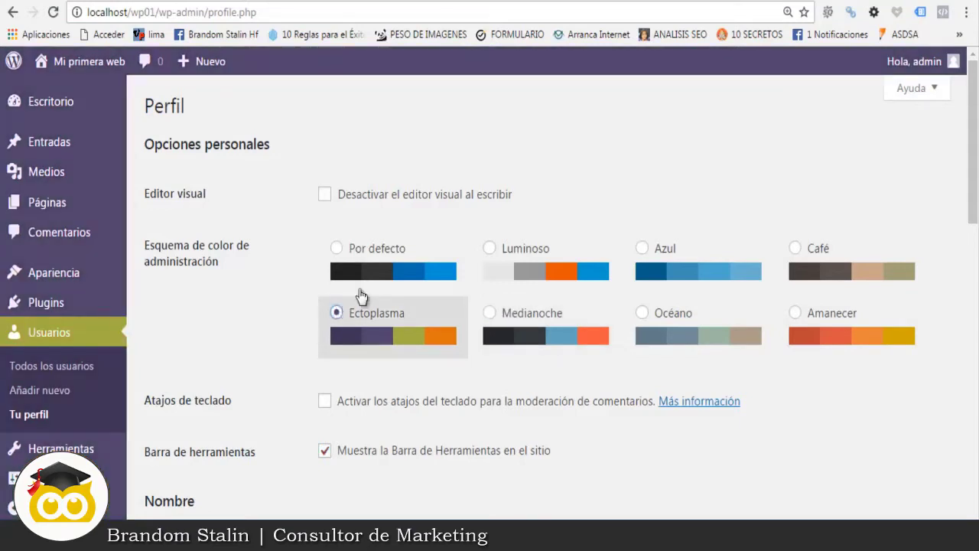
{"action": "left_click", "coordinate": [336, 248]}
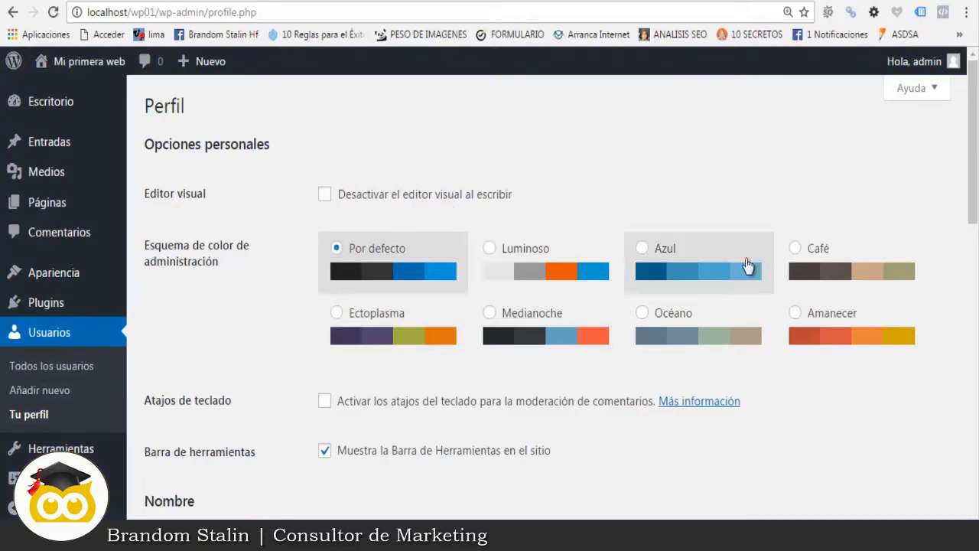
Step: Fill in the admin's first name (Nombre) and last name (Apellidos)
{"action": "scroll", "coordinate": [747, 265], "scroll_direction": "down", "scroll_amount": 3}
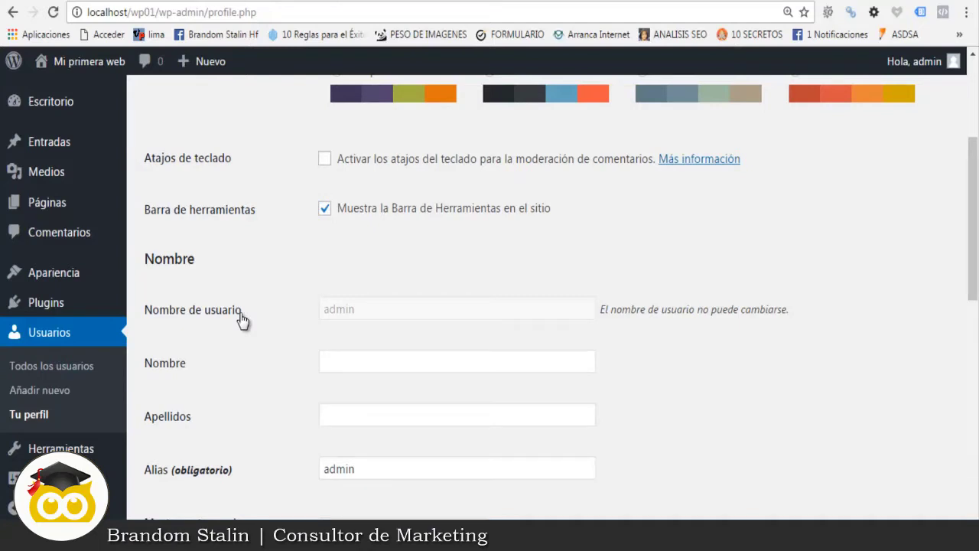
{"action": "scroll", "coordinate": [286, 306], "scroll_direction": "down", "scroll_amount": 1}
{"action": "left_click", "coordinate": [341, 280]}
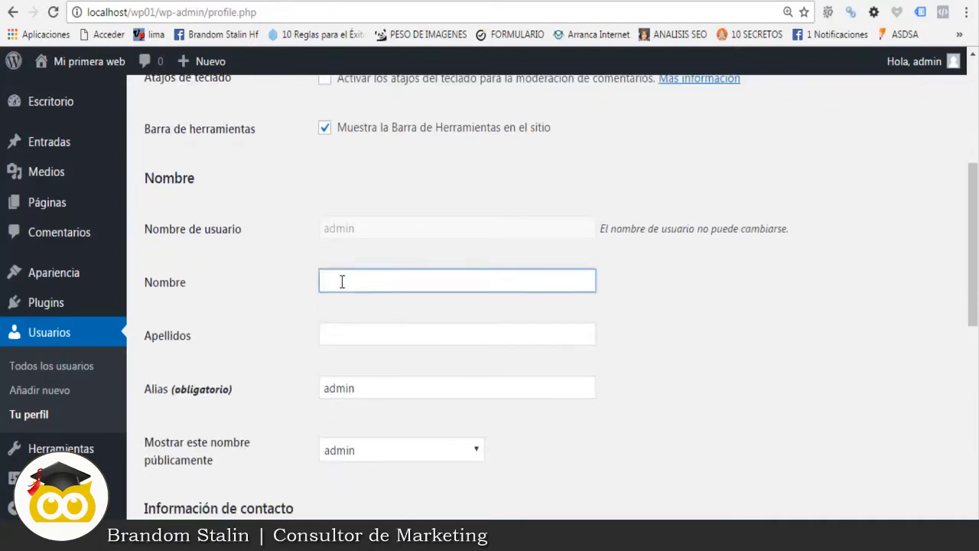
{"action": "type", "text": "Brandom"}
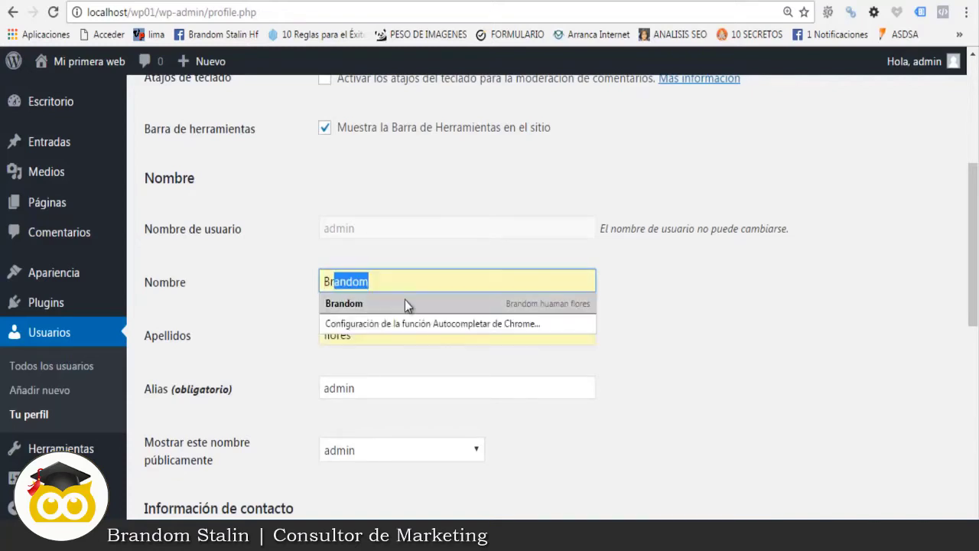
{"action": "left_click", "coordinate": [405, 301]}
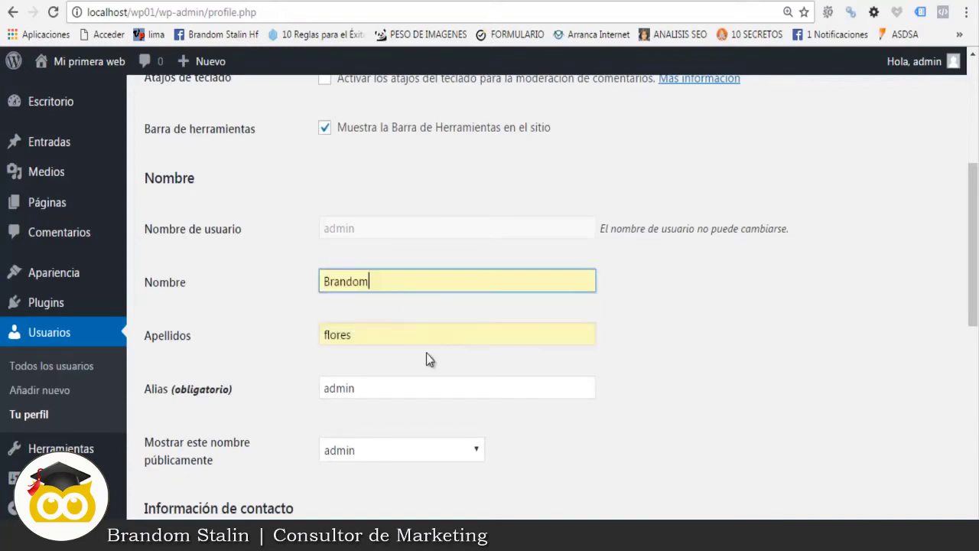
{"action": "left_click_drag", "start_coordinate": [358, 334], "coordinate": [317, 334]}
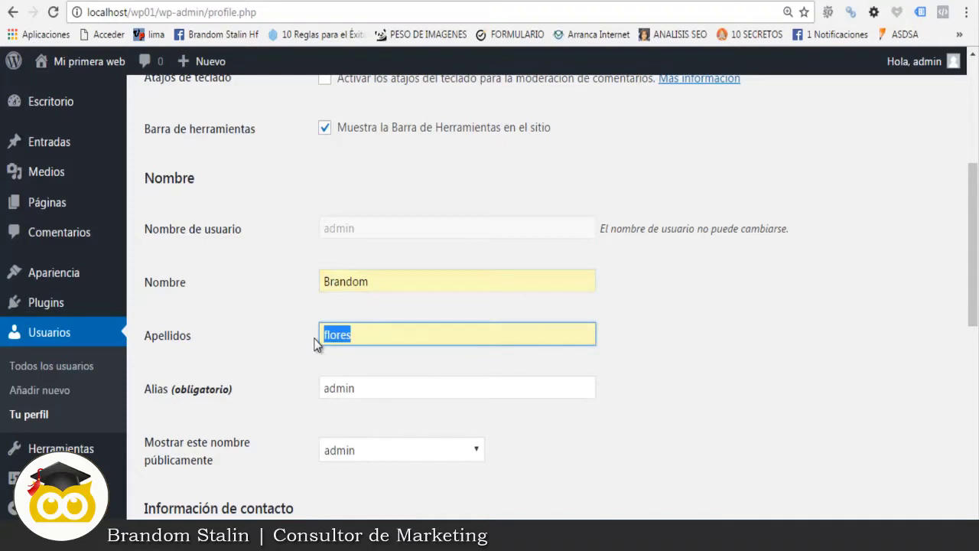
{"action": "key", "text": "BackSpace"}
{"action": "type", "text": "Sta"}
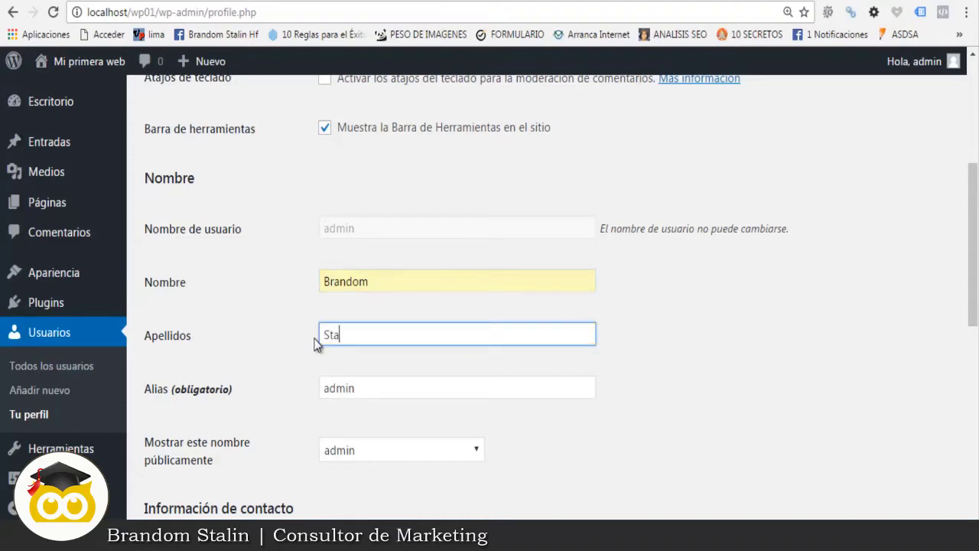
{"action": "type", "text": "lin"}
{"action": "left_click", "coordinate": [619, 397]}
Step: Choose the first name under 'Mostrar este nombre públicamente'
{"action": "scroll", "coordinate": [604, 401], "scroll_direction": "down", "scroll_amount": 1}
{"action": "scroll", "coordinate": [601, 396], "scroll_direction": "down", "scroll_amount": 1}
{"action": "left_click_drag", "start_coordinate": [393, 306], "coordinate": [319, 307]}
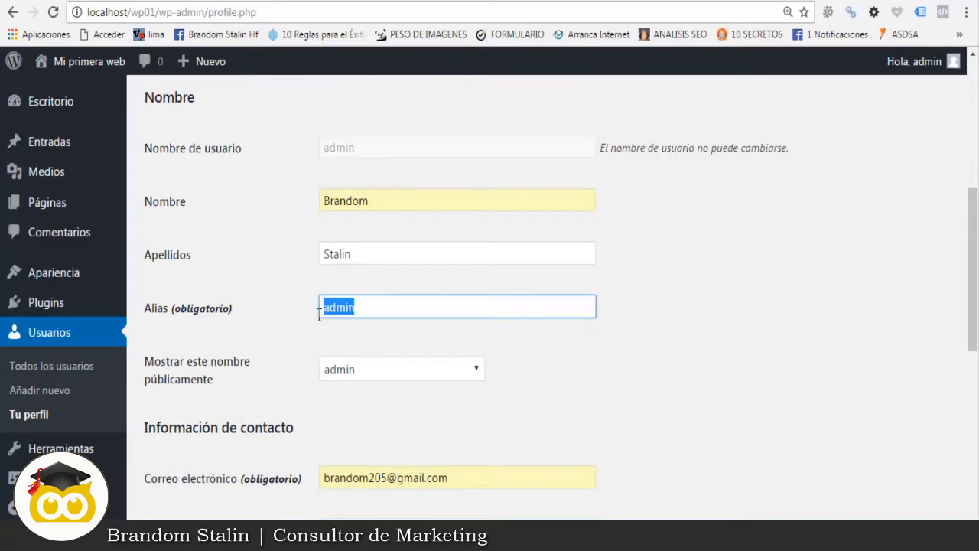
{"action": "scroll", "coordinate": [417, 328], "scroll_direction": "up", "scroll_amount": 3}
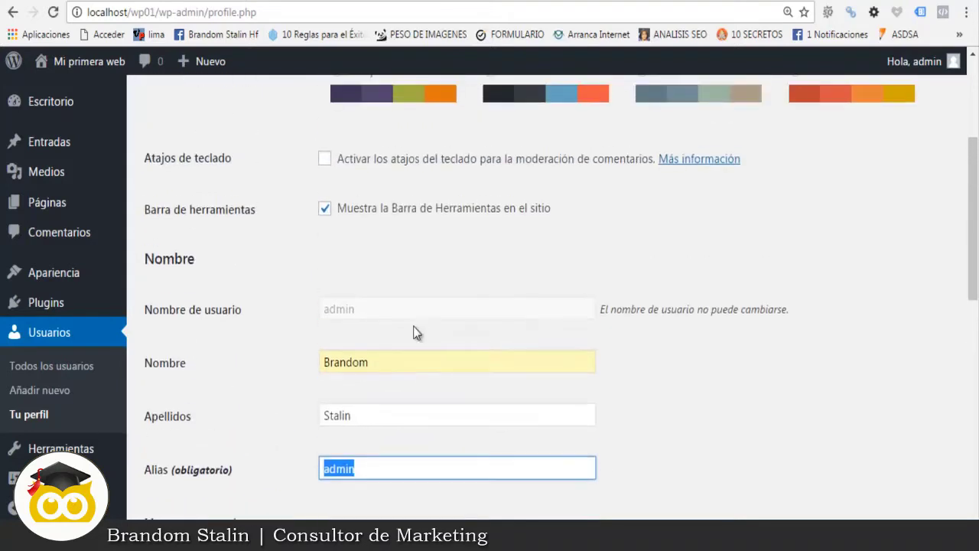
{"action": "scroll", "coordinate": [398, 346], "scroll_direction": "down", "scroll_amount": 1}
{"action": "scroll", "coordinate": [869, 131], "scroll_direction": "up", "scroll_amount": 1}
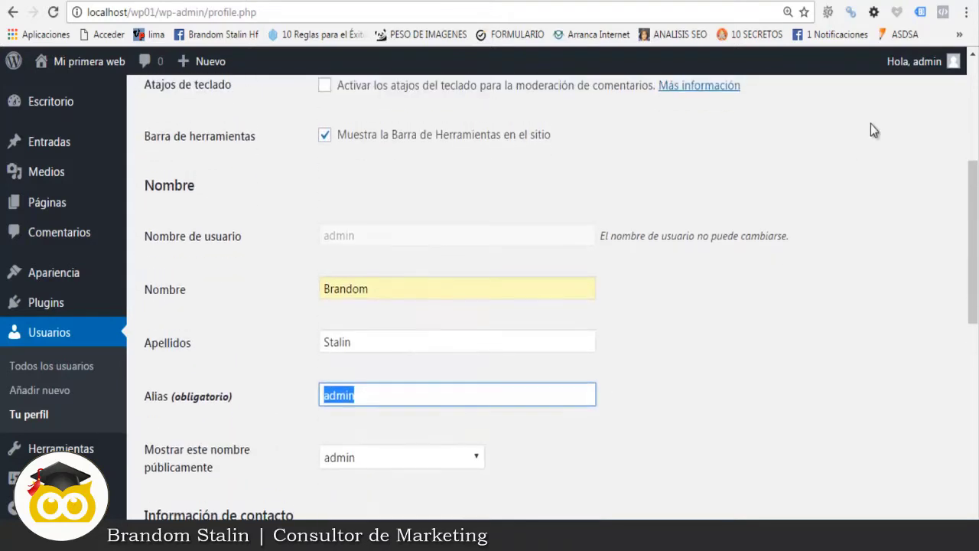
{"action": "scroll", "coordinate": [400, 461], "scroll_direction": "down", "scroll_amount": 3}
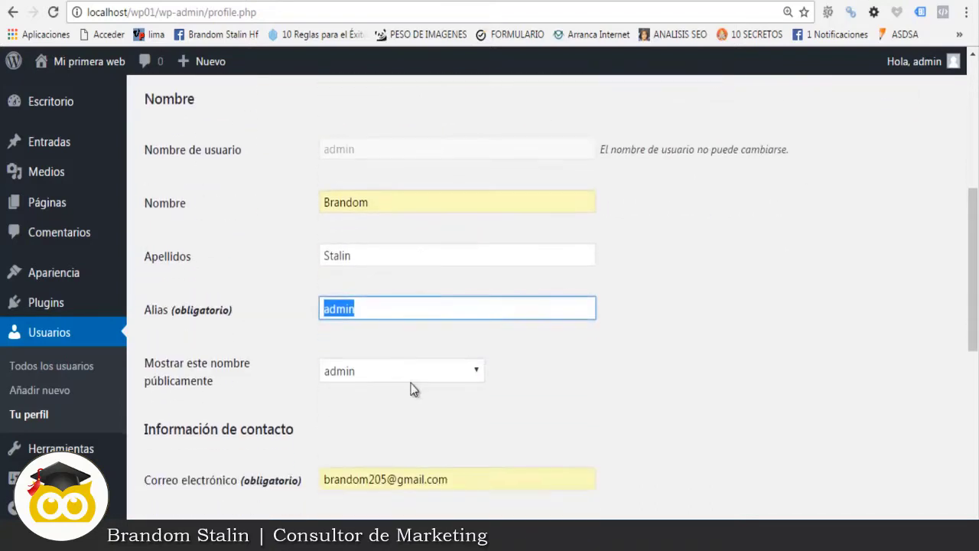
{"action": "left_click", "coordinate": [389, 369]}
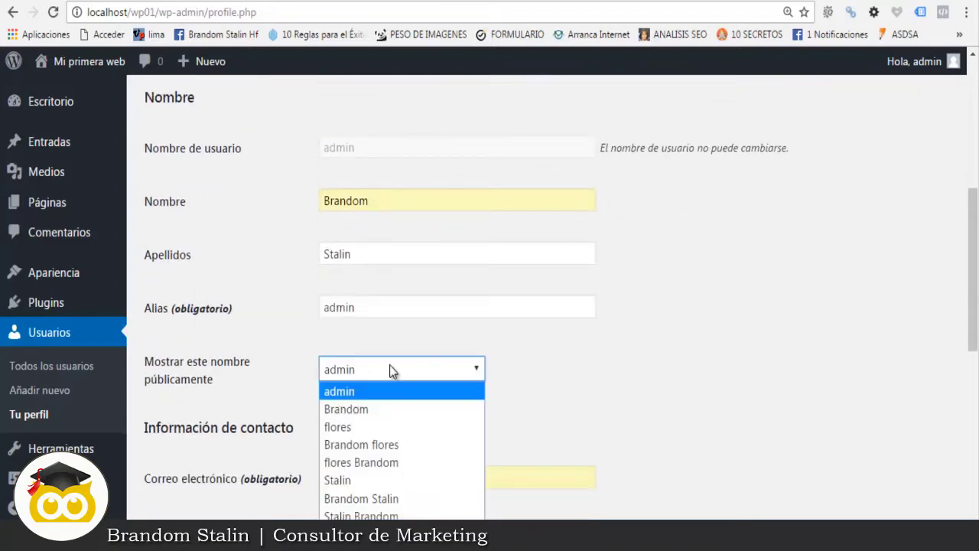
{"action": "left_click", "coordinate": [382, 409]}
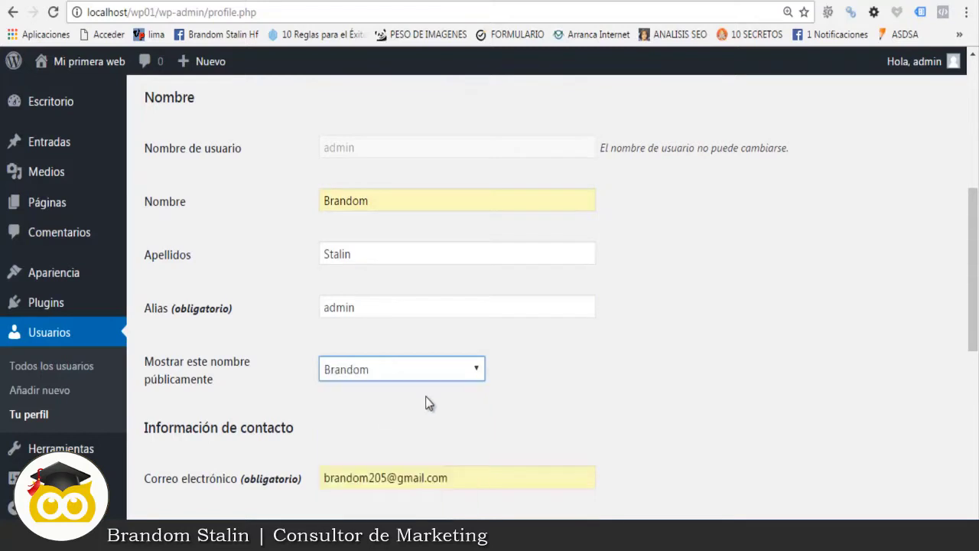
Step: Save the profile with 'Actualizar perfil'
{"action": "scroll", "coordinate": [458, 394], "scroll_direction": "down", "scroll_amount": 1}
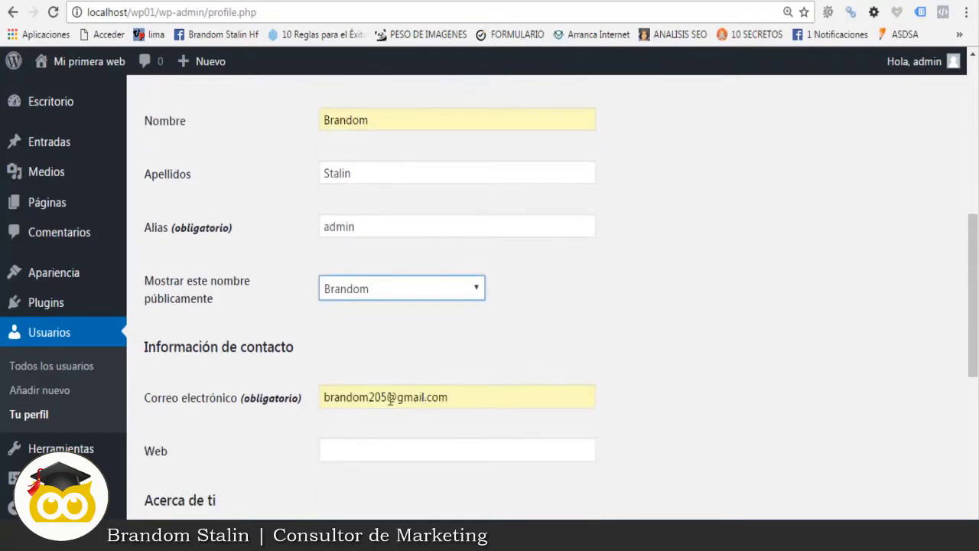
{"action": "scroll", "coordinate": [372, 398], "scroll_direction": "down", "scroll_amount": 1}
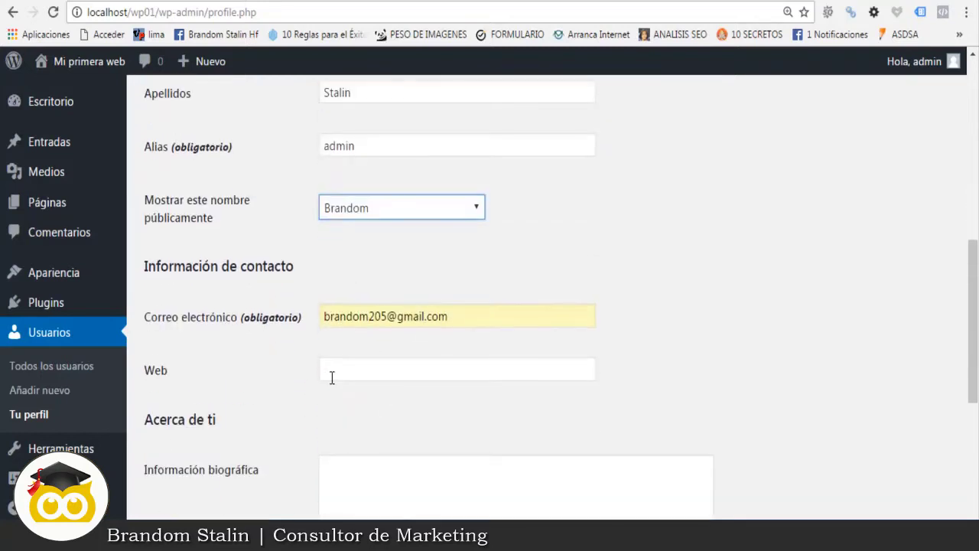
{"action": "left_click", "coordinate": [375, 372]}
{"action": "scroll", "coordinate": [383, 383], "scroll_direction": "down", "scroll_amount": 1}
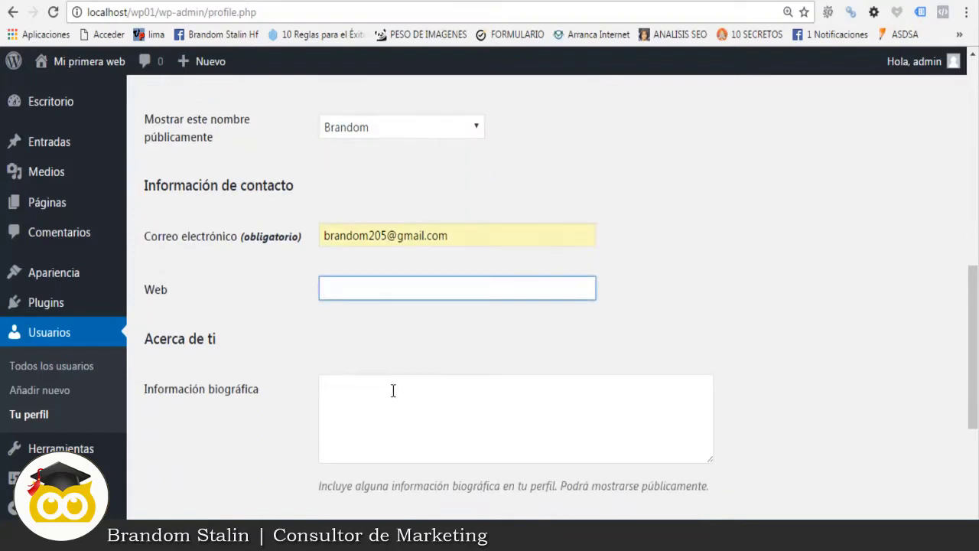
{"action": "left_click", "coordinate": [397, 403]}
{"action": "scroll", "coordinate": [459, 352], "scroll_direction": "down", "scroll_amount": 5}
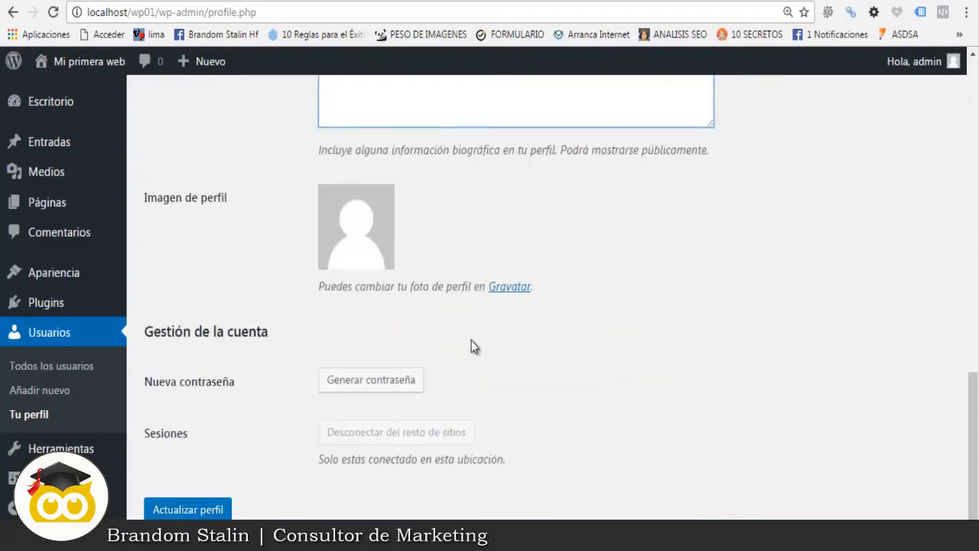
{"action": "left_click", "coordinate": [197, 469]}
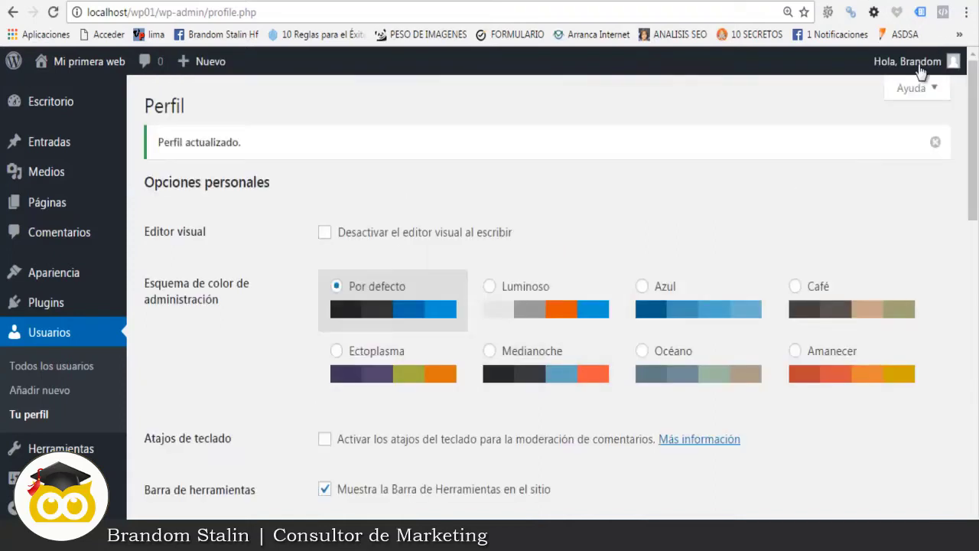
{"action": "mouse_move", "coordinate": [894, 69]}
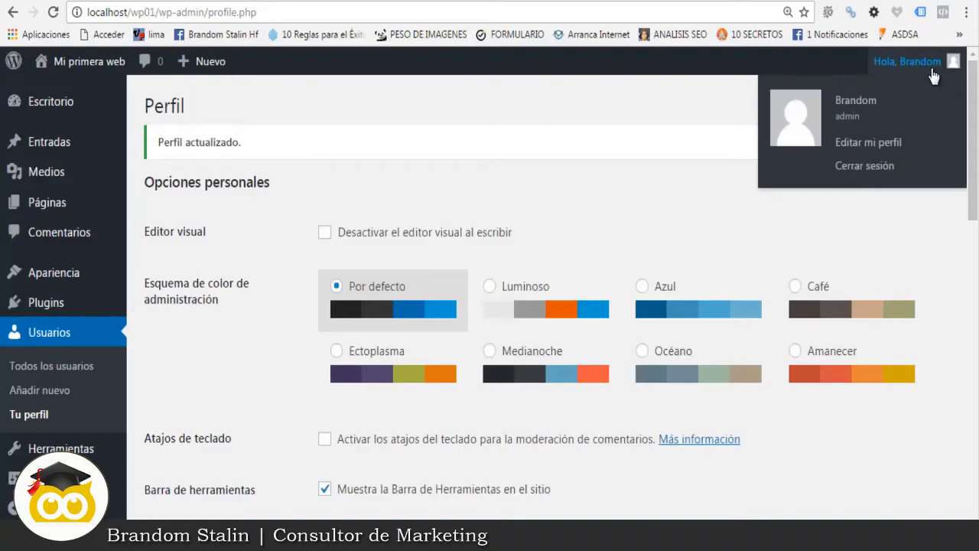
{"action": "scroll", "coordinate": [611, 237], "scroll_direction": "down", "scroll_amount": 2}
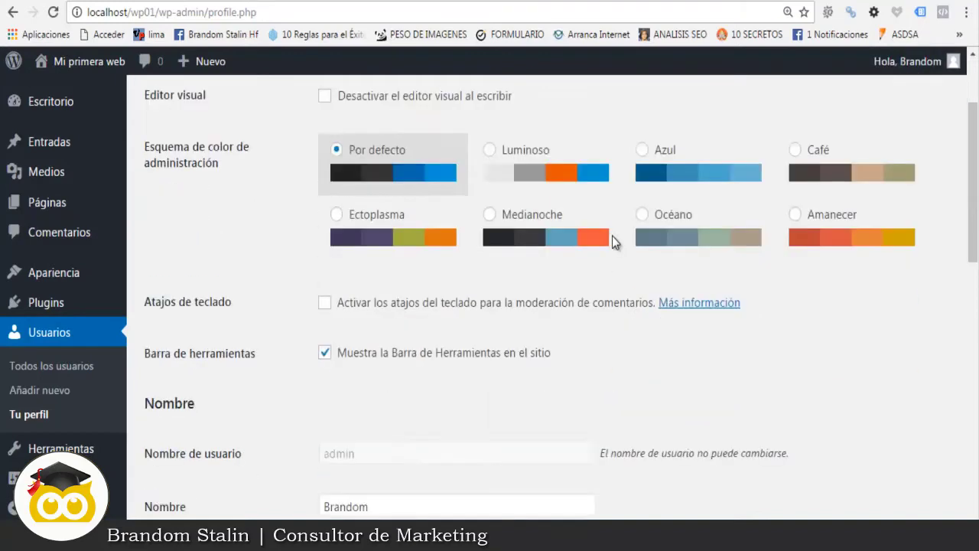
{"action": "scroll", "coordinate": [612, 235], "scroll_direction": "down", "scroll_amount": 3}
{"action": "scroll", "coordinate": [612, 235], "scroll_direction": "up", "scroll_amount": 1}
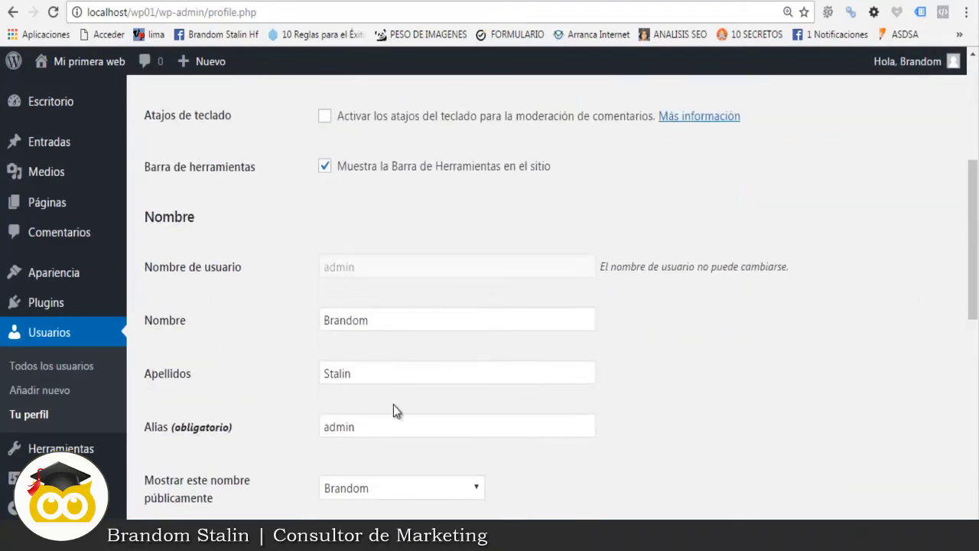
{"action": "scroll", "coordinate": [456, 417], "scroll_direction": "up", "scroll_amount": 1}
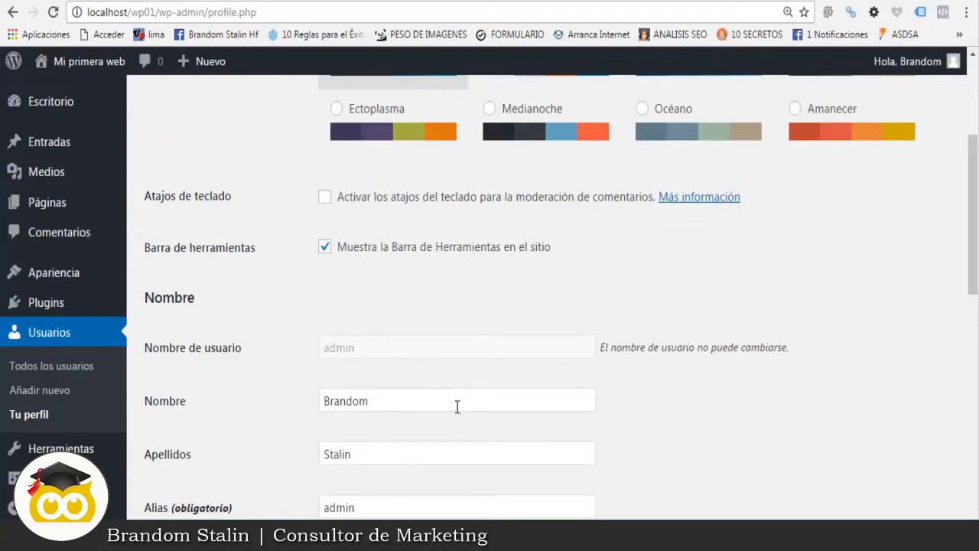
{"action": "scroll", "coordinate": [449, 315], "scroll_direction": "down", "scroll_amount": 4}
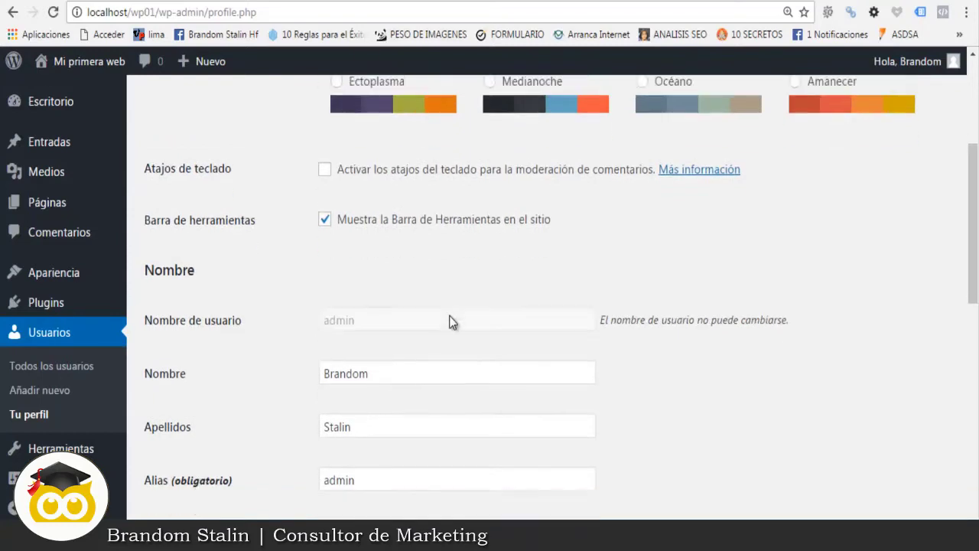
{"action": "scroll", "coordinate": [699, 234], "scroll_direction": "down", "scroll_amount": 3}
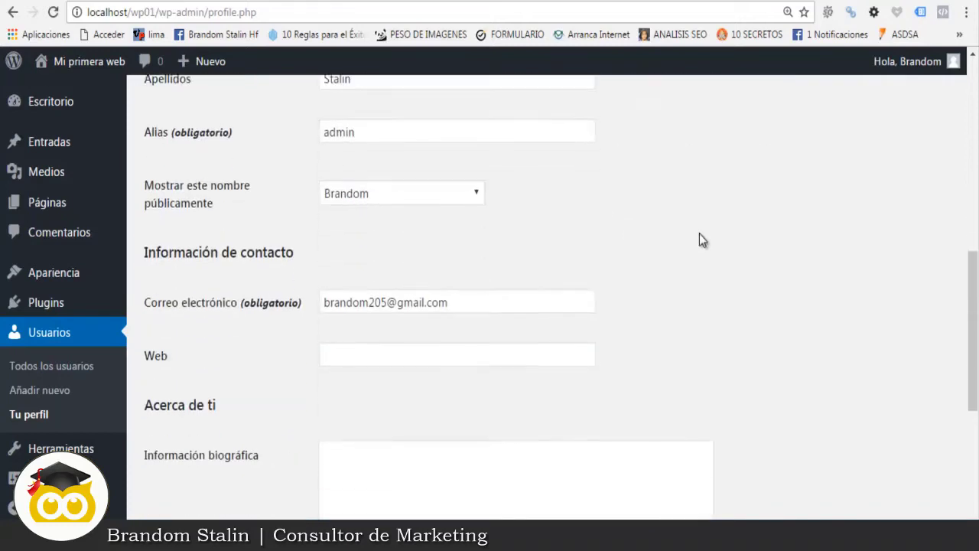
{"action": "scroll", "coordinate": [752, 217], "scroll_direction": "down", "scroll_amount": 1}
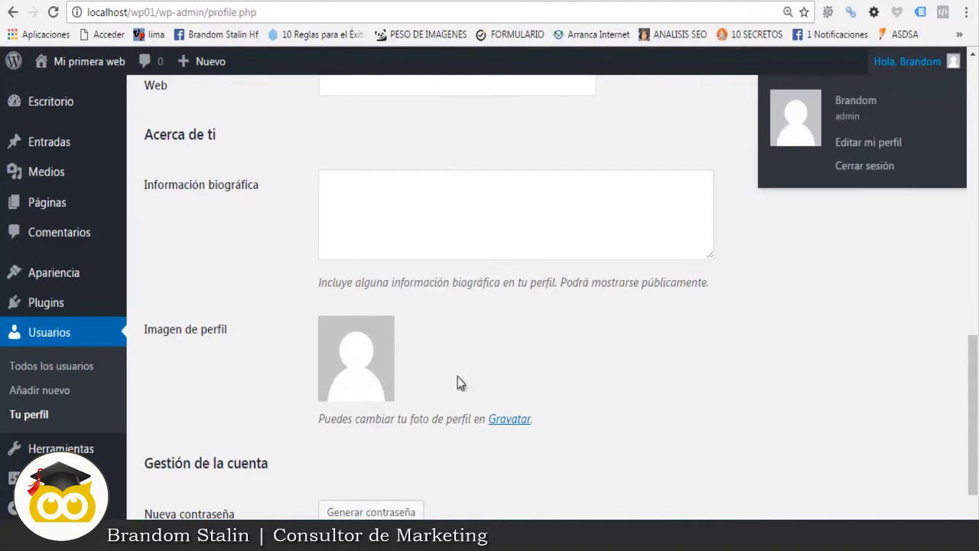
{"action": "scroll", "coordinate": [839, 292], "scroll_direction": "down", "scroll_amount": 2}
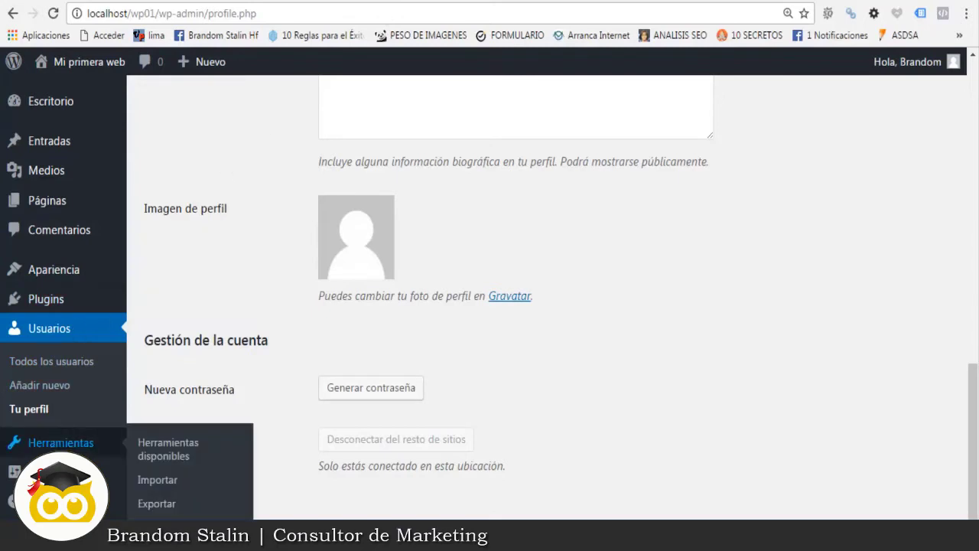
Step: In Ajustes > Comentarios, select 'Logo de Gravatar' as the default avatar and save
{"action": "mouse_move", "coordinate": [46, 471]}
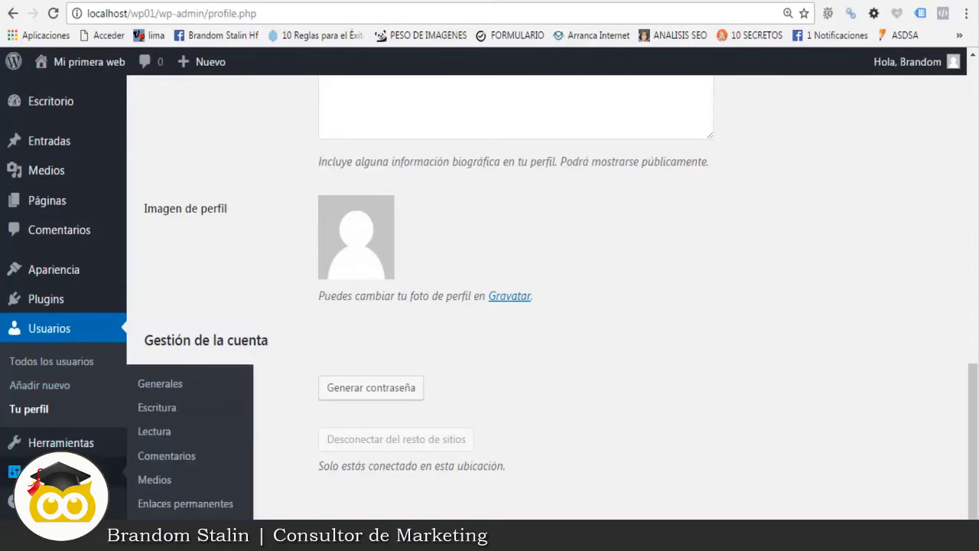
{"action": "left_click", "coordinate": [172, 455]}
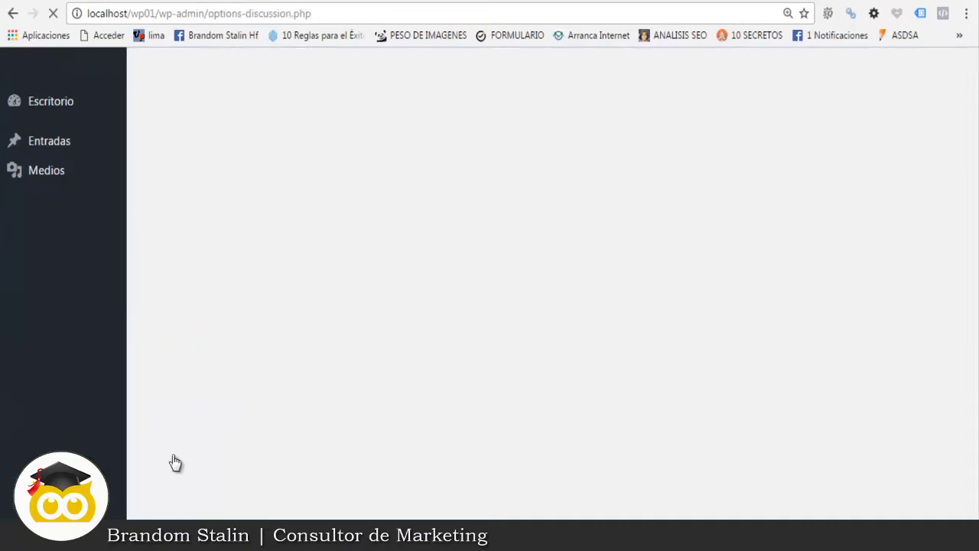
{"action": "scroll", "coordinate": [845, 232], "scroll_direction": "down", "scroll_amount": 10}
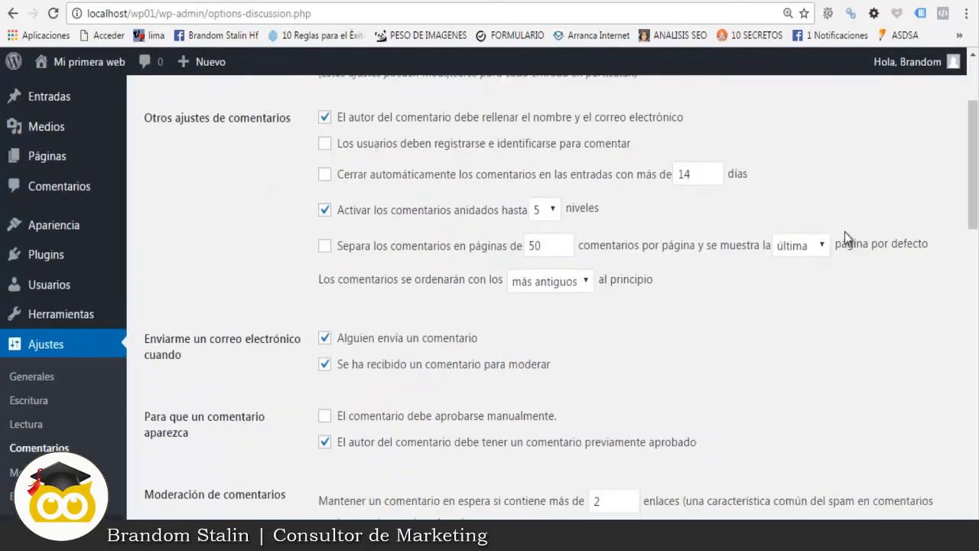
{"action": "scroll", "coordinate": [844, 232], "scroll_direction": "down", "scroll_amount": 7}
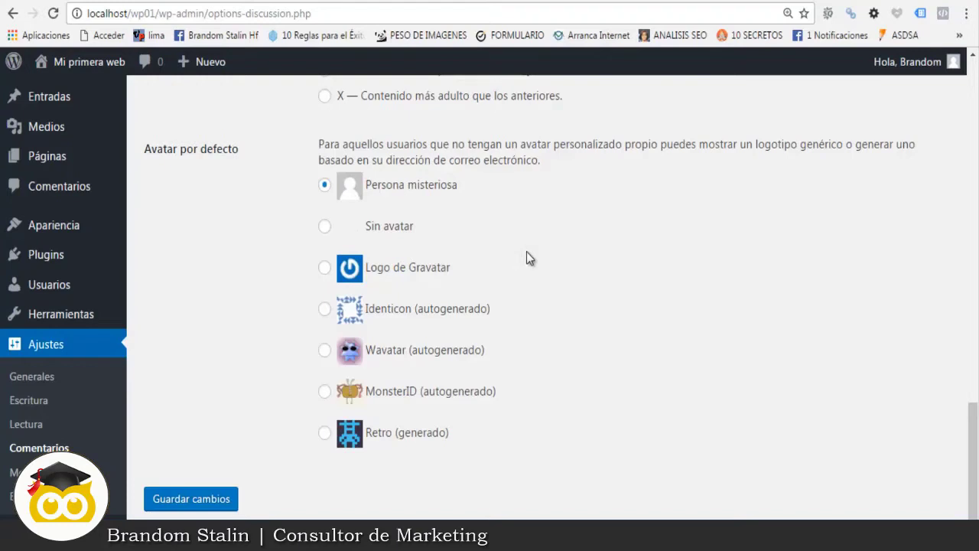
{"action": "left_click", "coordinate": [326, 269]}
{"action": "left_click", "coordinate": [191, 508]}
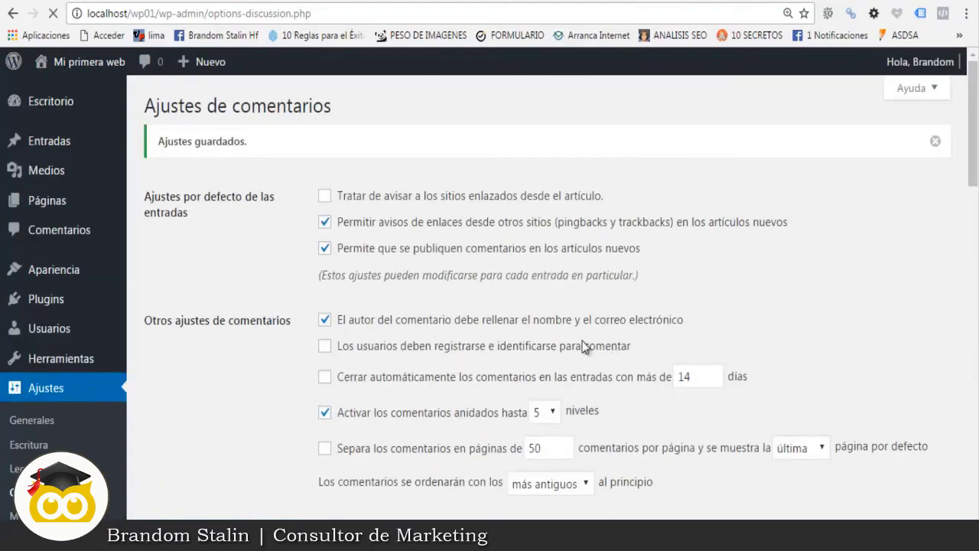
Step: Bring up the Plugins item in the admin sidebar to reach the installed plugins list
{"action": "mouse_move", "coordinate": [951, 67]}
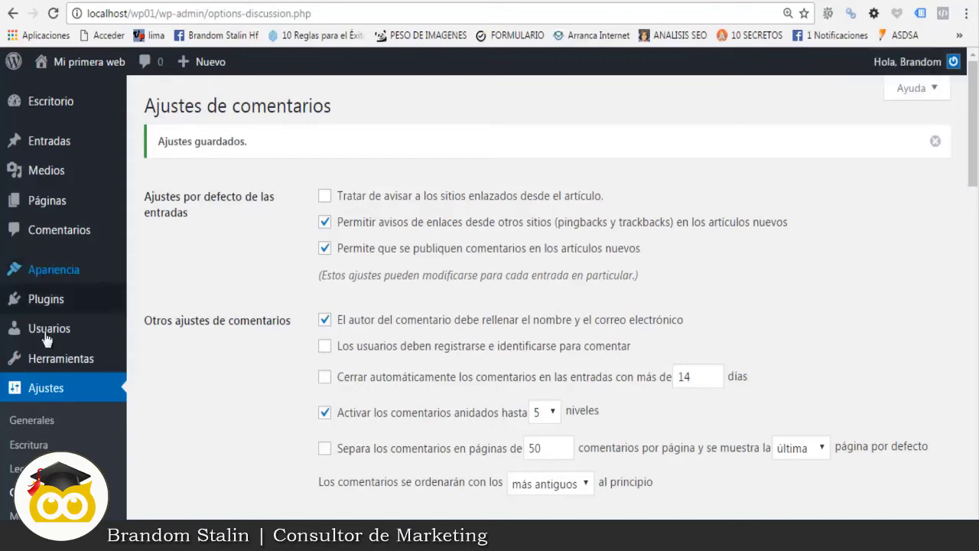
{"action": "mouse_move", "coordinate": [43, 304]}
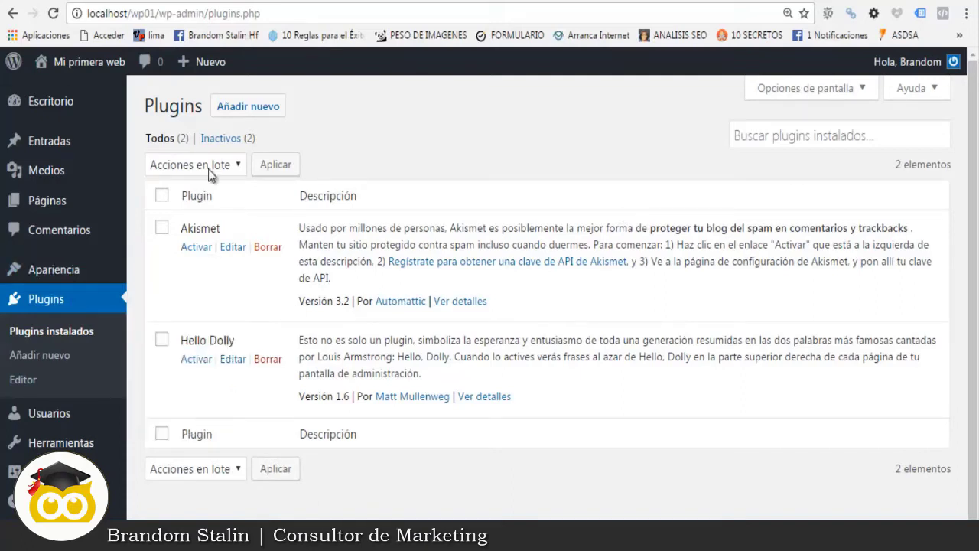
{"action": "left_click", "coordinate": [252, 109]}
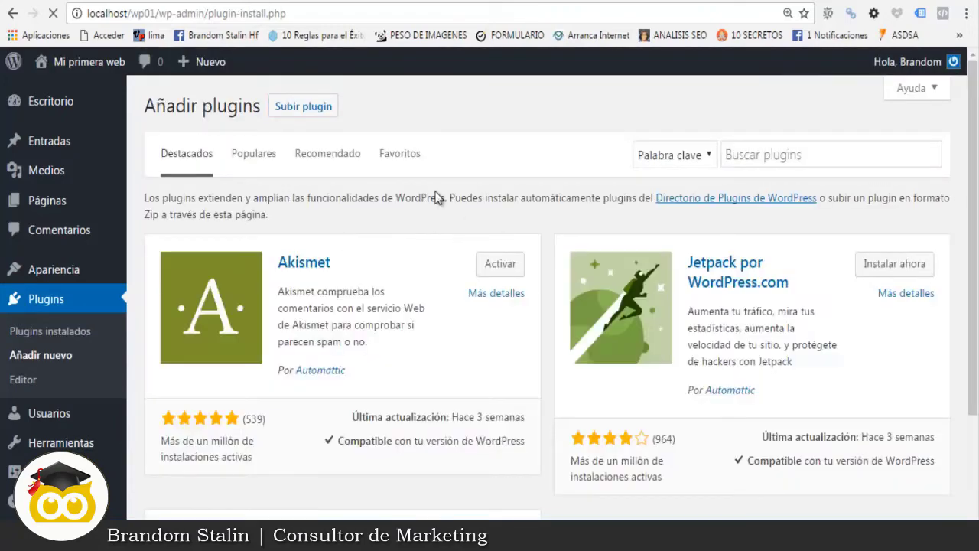
{"action": "left_click", "coordinate": [767, 154]}
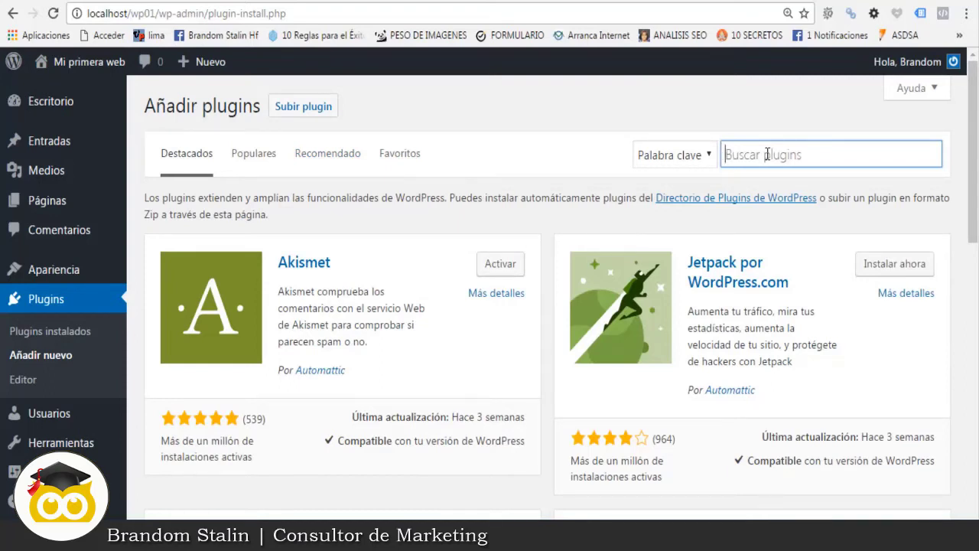
{"action": "type", "text": "loc"}
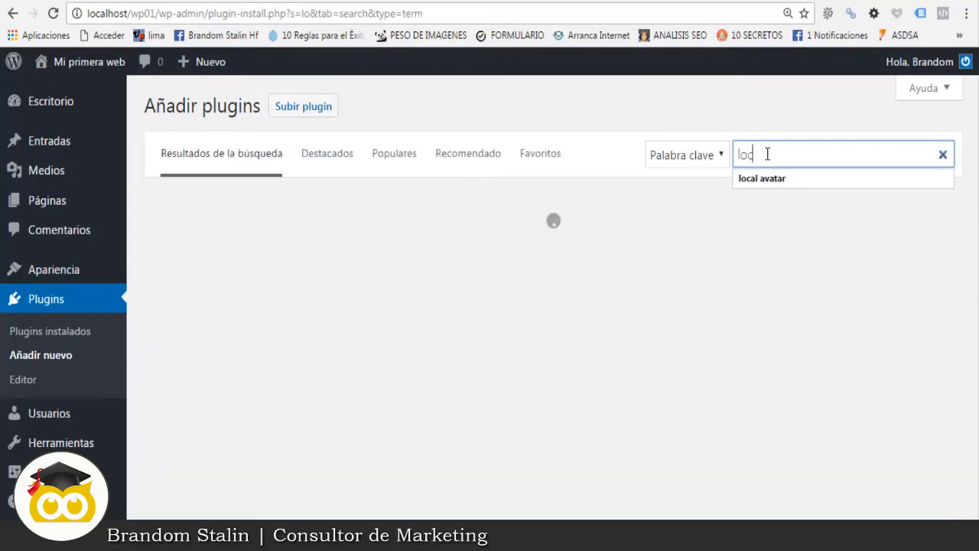
{"action": "type", "text": "al ava"}
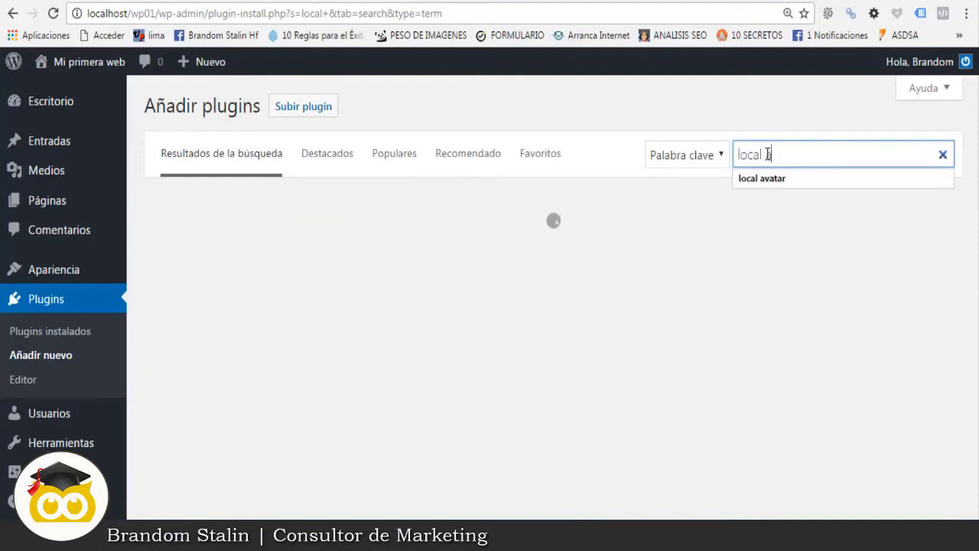
{"action": "type", "text": "tar"}
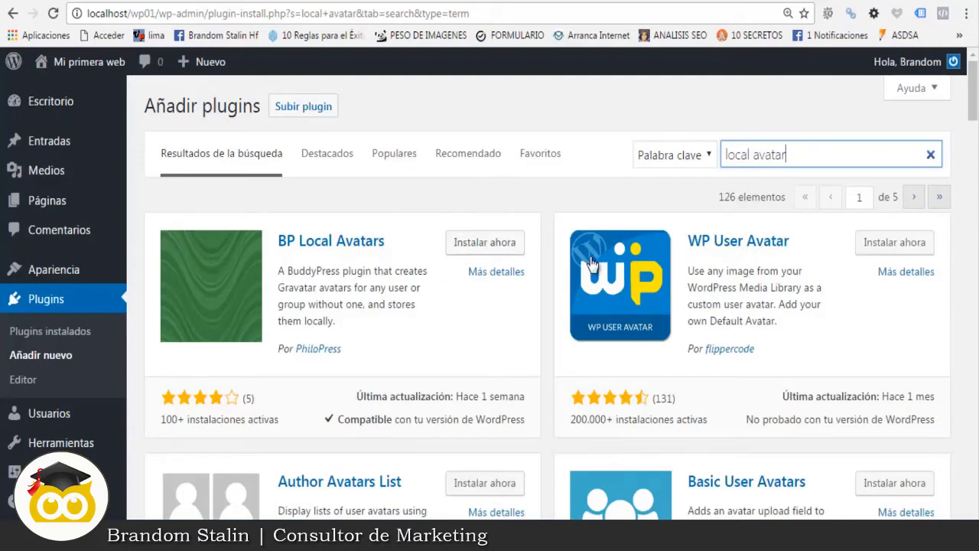
{"action": "scroll", "coordinate": [497, 267], "scroll_direction": "down", "scroll_amount": 1}
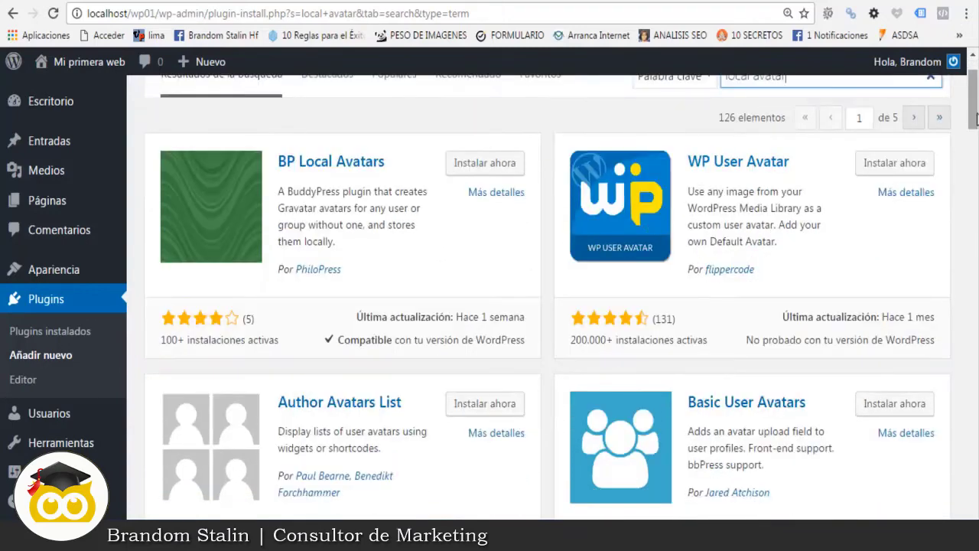
{"action": "left_click_drag", "start_coordinate": [975, 117], "coordinate": [942, 112]}
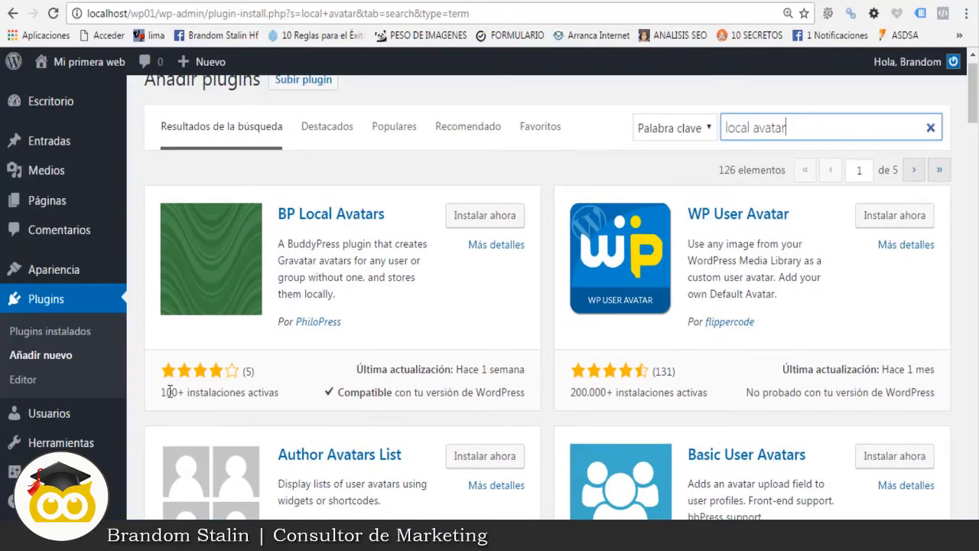
{"action": "left_click_drag", "start_coordinate": [160, 392], "coordinate": [177, 392]}
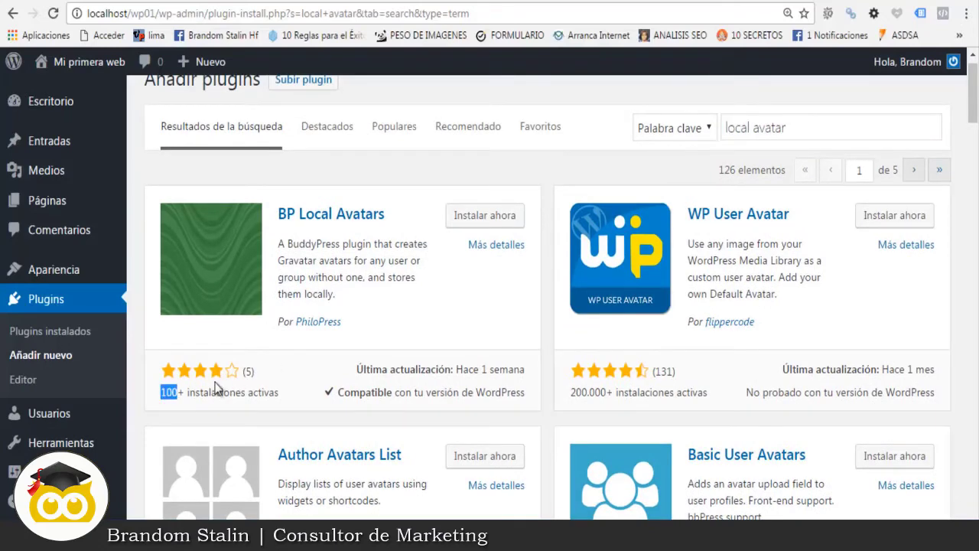
{"action": "scroll", "coordinate": [675, 357], "scroll_direction": "down", "scroll_amount": 1}
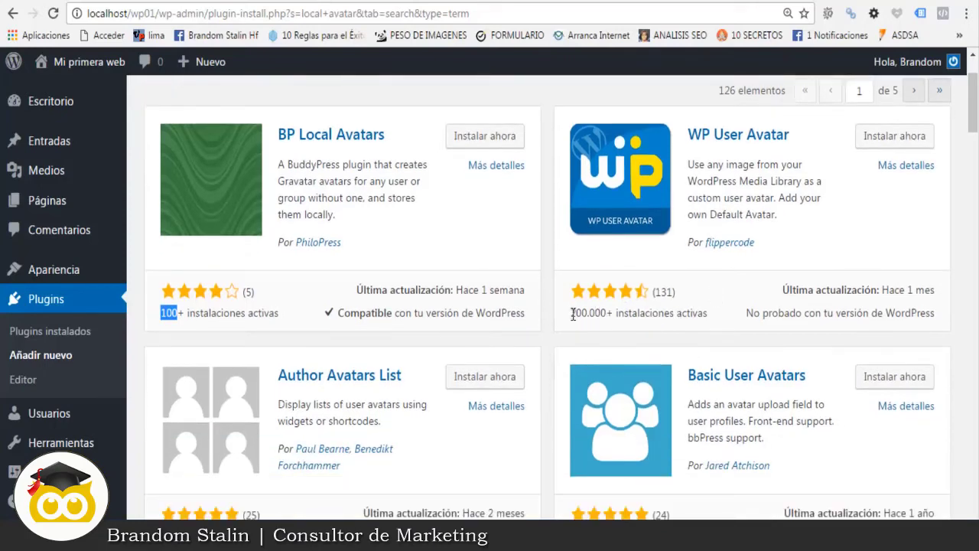
{"action": "left_click_drag", "start_coordinate": [572, 314], "coordinate": [614, 315]}
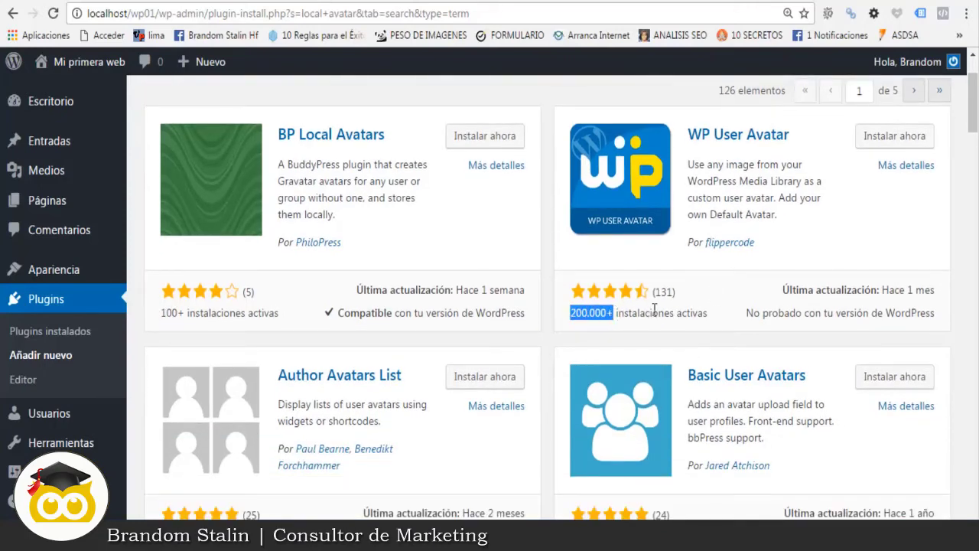
{"action": "scroll", "coordinate": [666, 309], "scroll_direction": "up", "scroll_amount": 1}
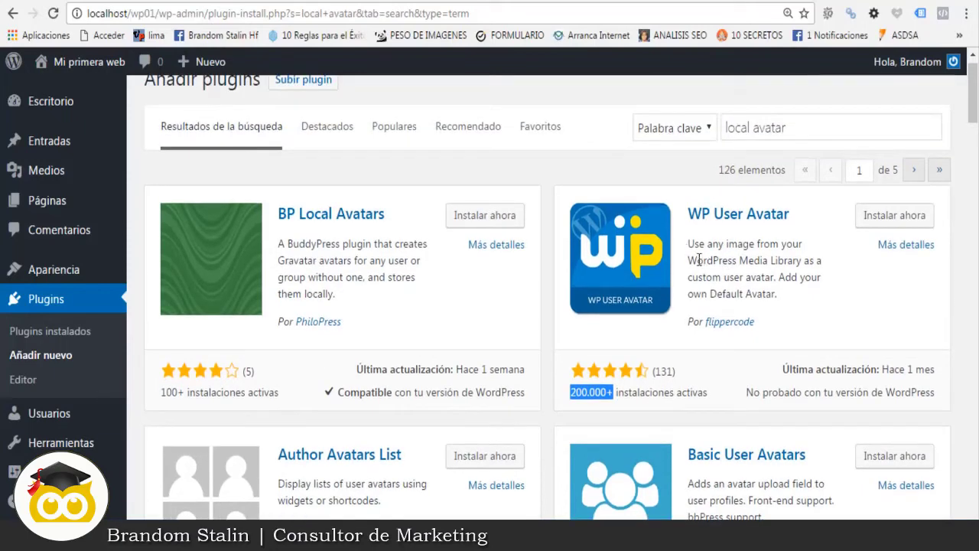
{"action": "scroll", "coordinate": [594, 347], "scroll_direction": "down", "scroll_amount": 3}
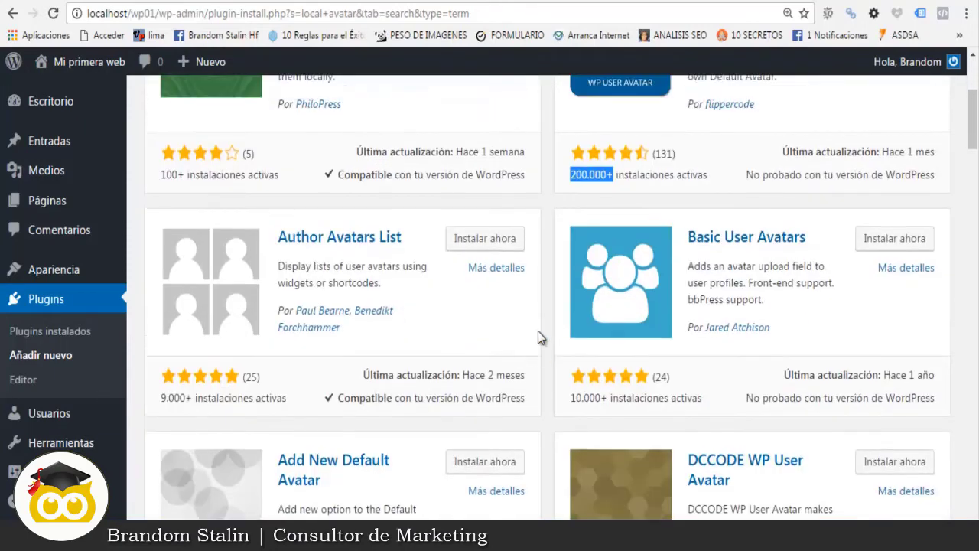
{"action": "scroll", "coordinate": [537, 338], "scroll_direction": "up", "scroll_amount": 1}
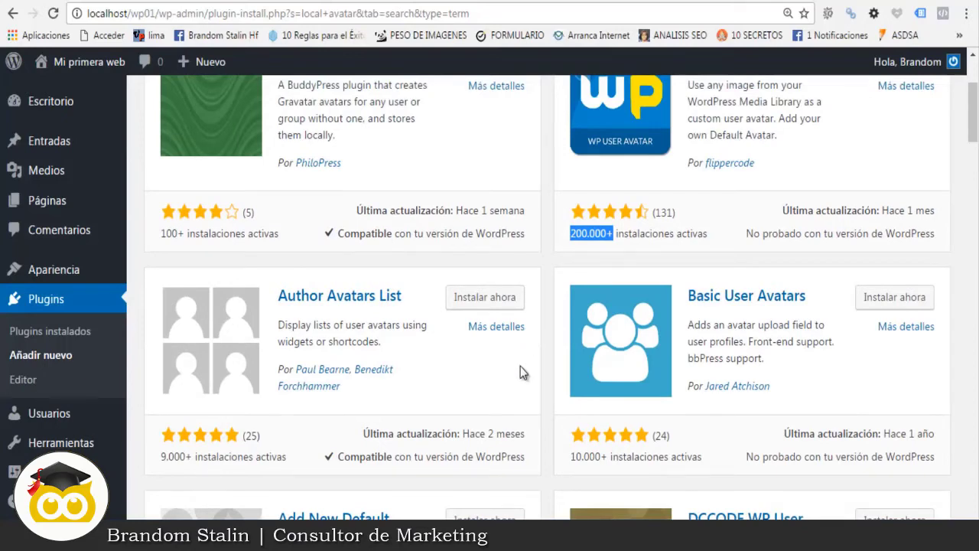
{"action": "scroll", "coordinate": [520, 372], "scroll_direction": "down", "scroll_amount": 1}
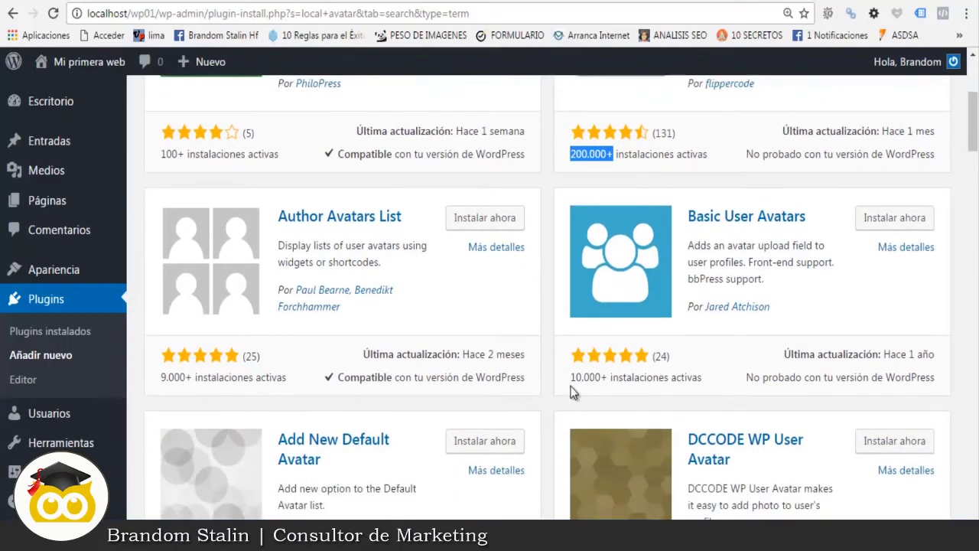
{"action": "scroll", "coordinate": [607, 370], "scroll_direction": "up", "scroll_amount": 2}
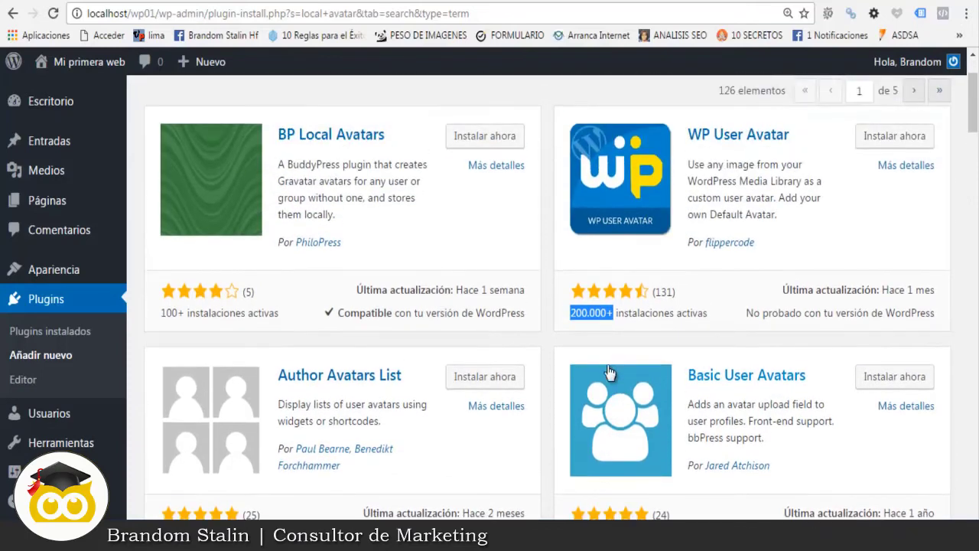
{"action": "scroll", "coordinate": [608, 372], "scroll_direction": "down", "scroll_amount": 4}
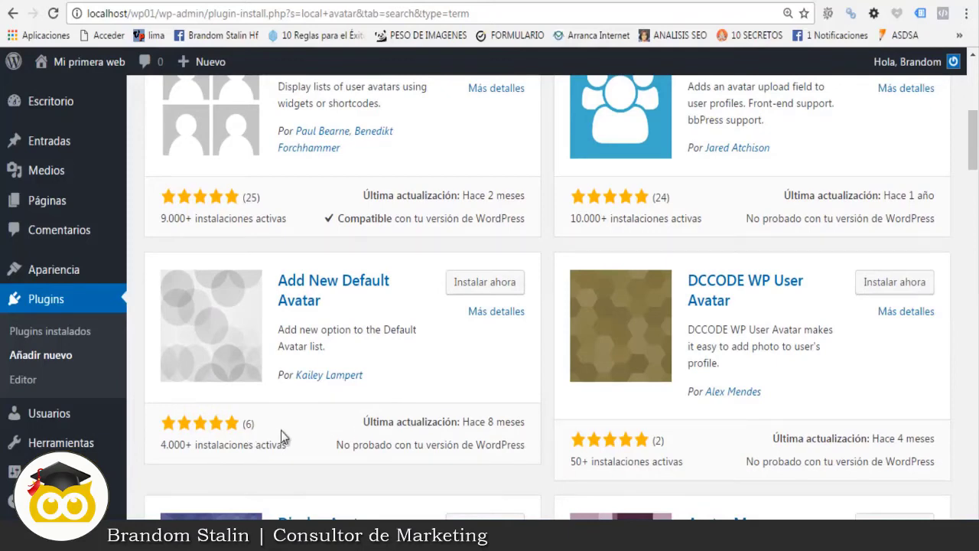
{"action": "scroll", "coordinate": [229, 371], "scroll_direction": "down", "scroll_amount": 1}
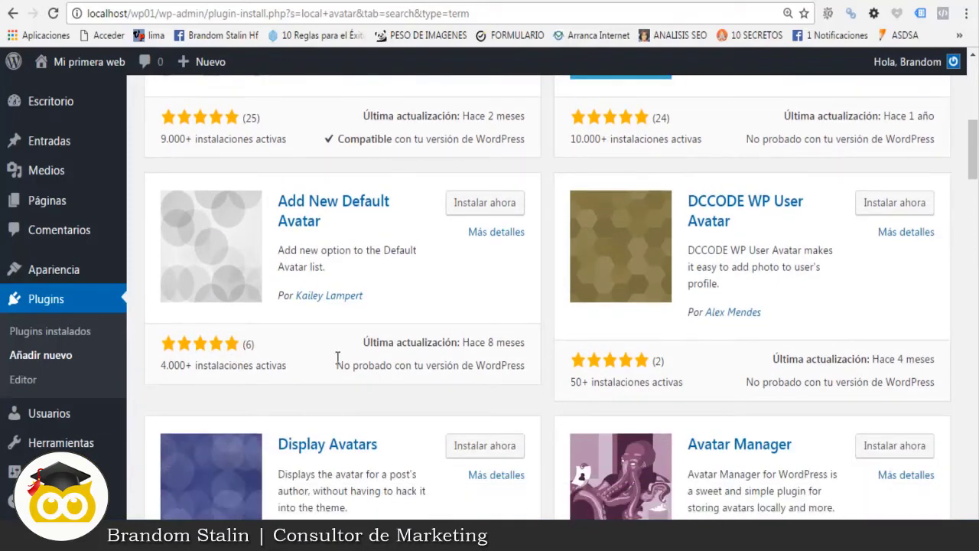
{"action": "scroll", "coordinate": [349, 359], "scroll_direction": "down", "scroll_amount": 3}
{"action": "scroll", "coordinate": [656, 230], "scroll_direction": "down", "scroll_amount": 1}
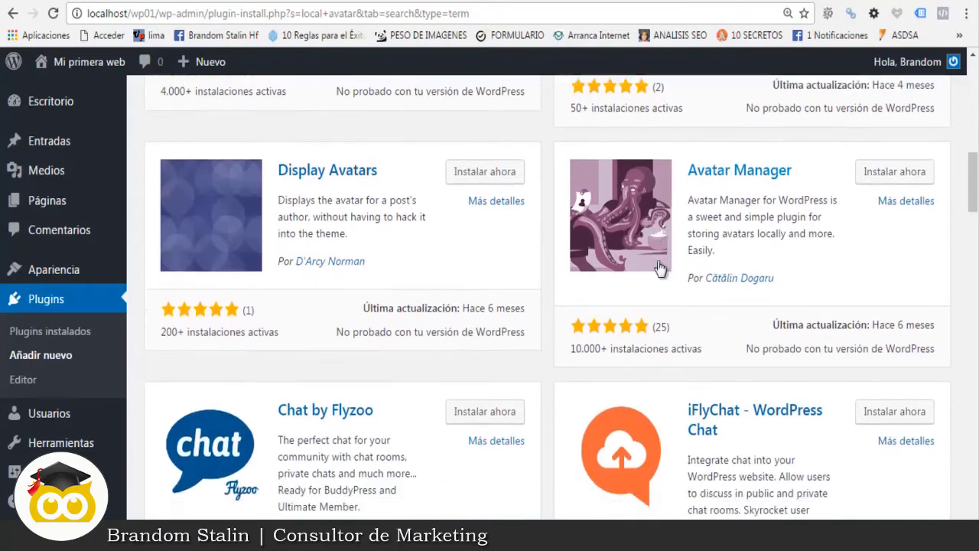
{"action": "scroll", "coordinate": [446, 330], "scroll_direction": "down", "scroll_amount": 1}
{"action": "scroll", "coordinate": [447, 326], "scroll_direction": "down", "scroll_amount": 4}
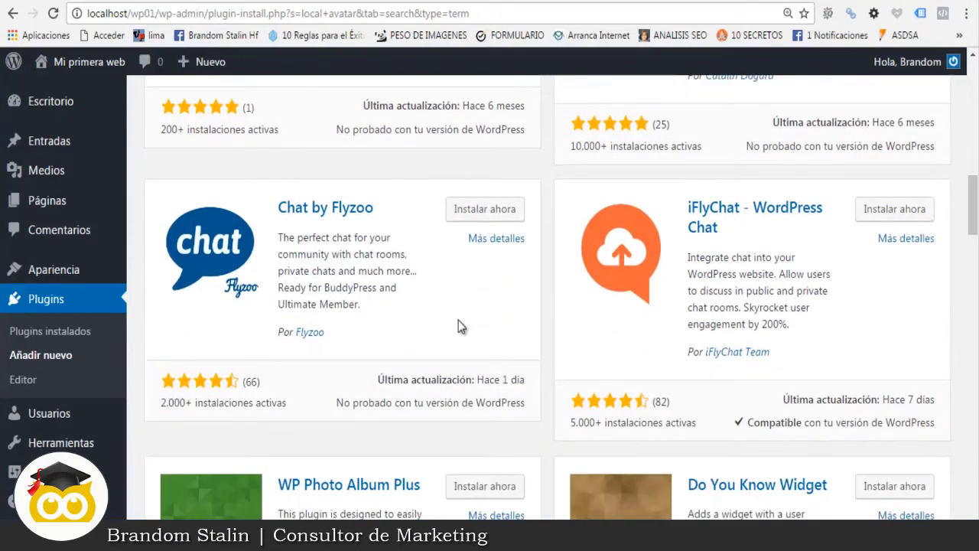
{"action": "scroll", "coordinate": [478, 316], "scroll_direction": "down", "scroll_amount": 4}
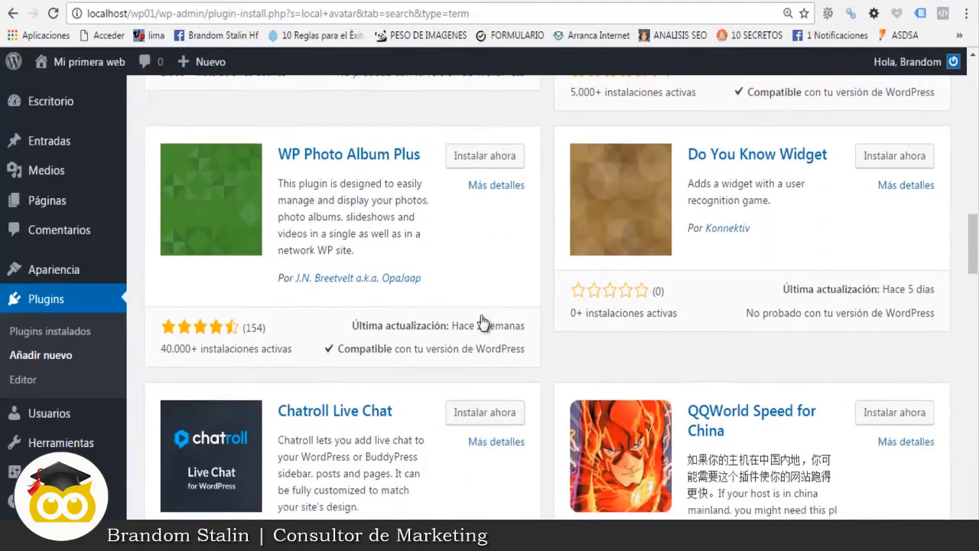
{"action": "scroll", "coordinate": [524, 302], "scroll_direction": "down", "scroll_amount": 2}
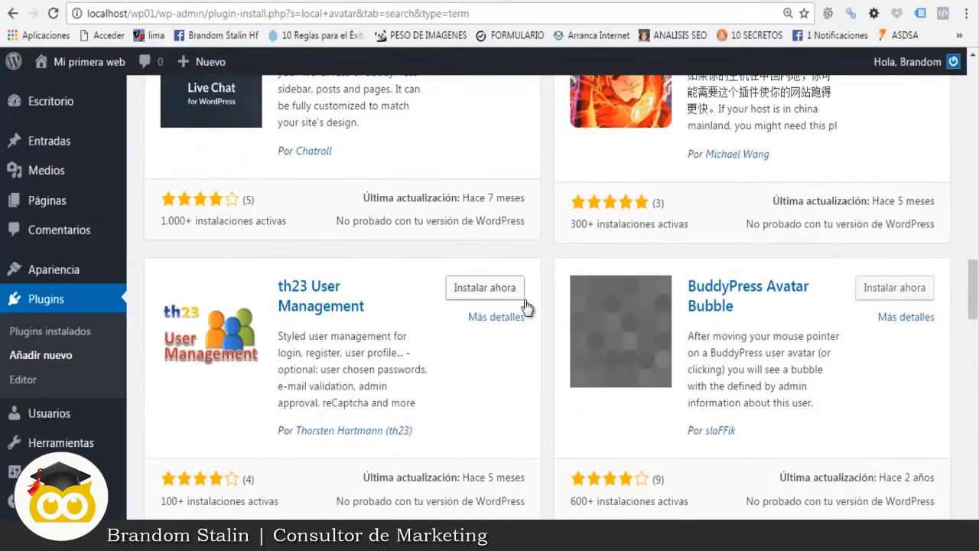
{"action": "scroll", "coordinate": [516, 314], "scroll_direction": "down", "scroll_amount": 2}
{"action": "scroll", "coordinate": [517, 314], "scroll_direction": "down", "scroll_amount": 3}
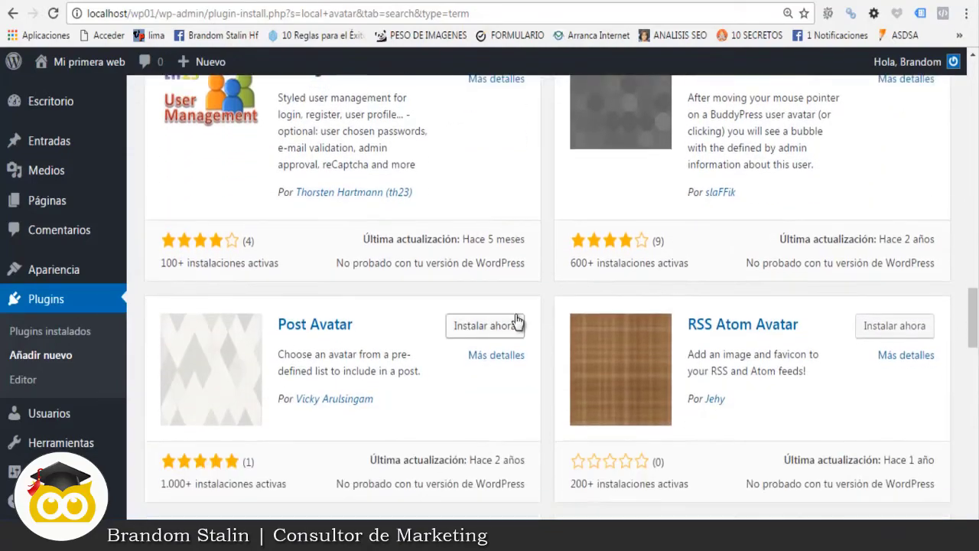
{"action": "scroll", "coordinate": [515, 314], "scroll_direction": "down", "scroll_amount": 3}
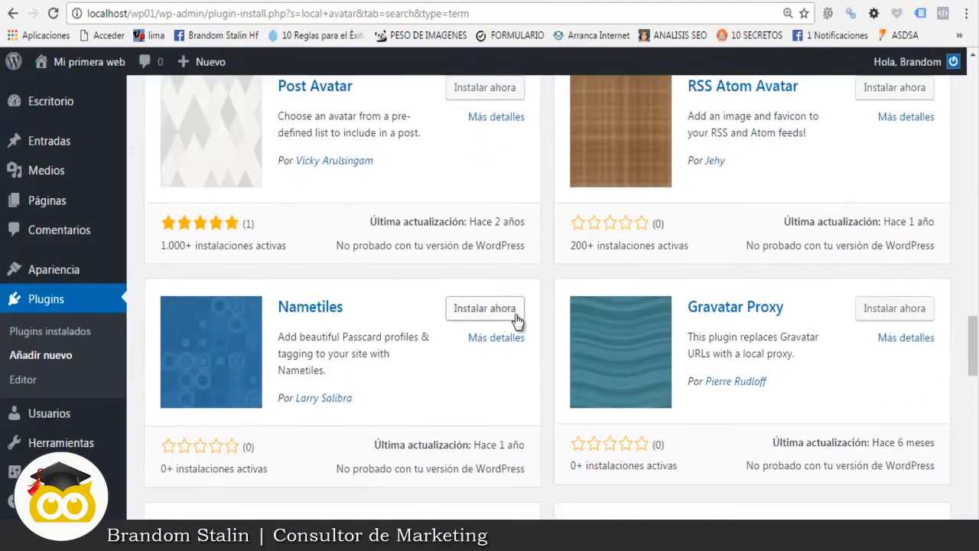
{"action": "scroll", "coordinate": [516, 314], "scroll_direction": "down", "scroll_amount": 3}
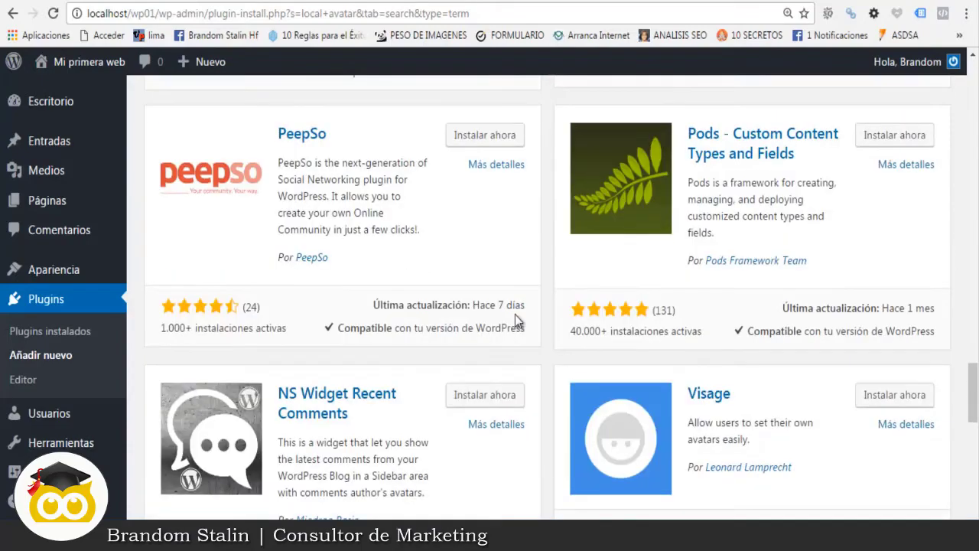
{"action": "scroll", "coordinate": [517, 318], "scroll_direction": "down", "scroll_amount": 2}
{"action": "scroll", "coordinate": [515, 315], "scroll_direction": "down", "scroll_amount": 3}
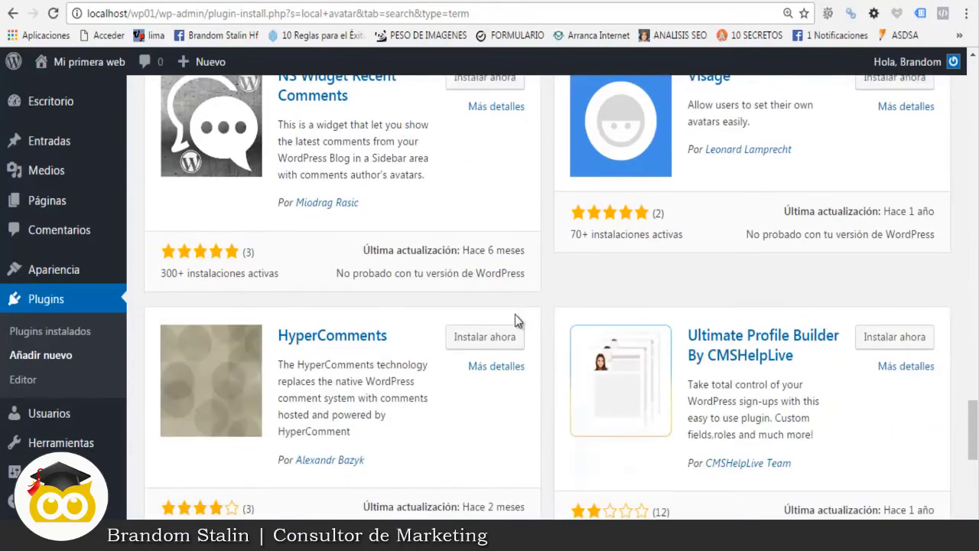
{"action": "scroll", "coordinate": [515, 314], "scroll_direction": "up", "scroll_amount": 8}
{"action": "scroll", "coordinate": [515, 320], "scroll_direction": "up", "scroll_amount": 15}
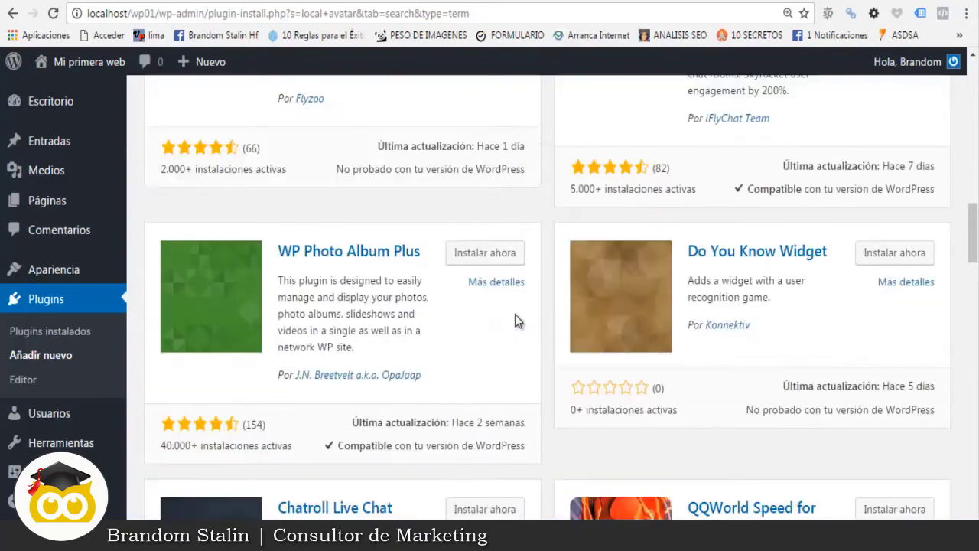
{"action": "scroll", "coordinate": [514, 317], "scroll_direction": "up", "scroll_amount": 8}
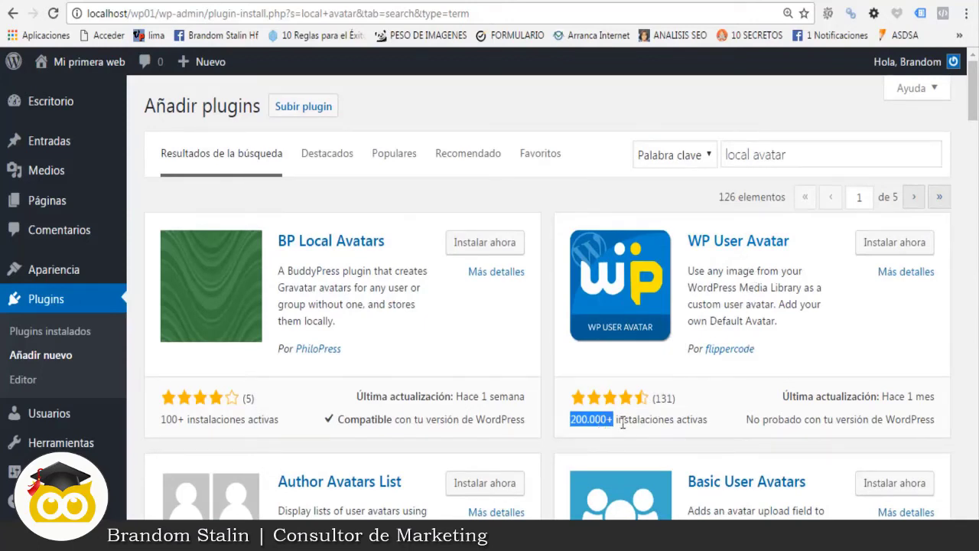
{"action": "scroll", "coordinate": [676, 402], "scroll_direction": "down", "scroll_amount": 3}
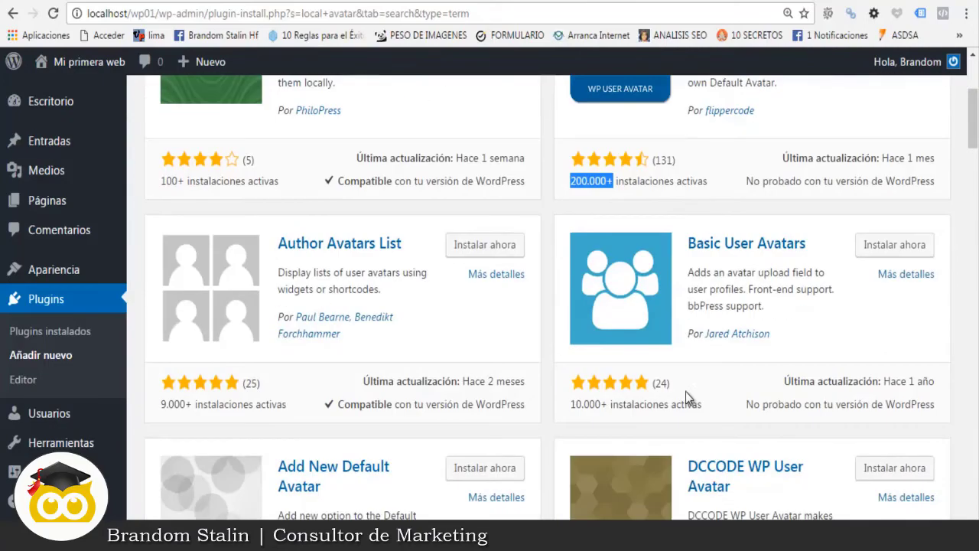
{"action": "scroll", "coordinate": [673, 383], "scroll_direction": "down", "scroll_amount": 2}
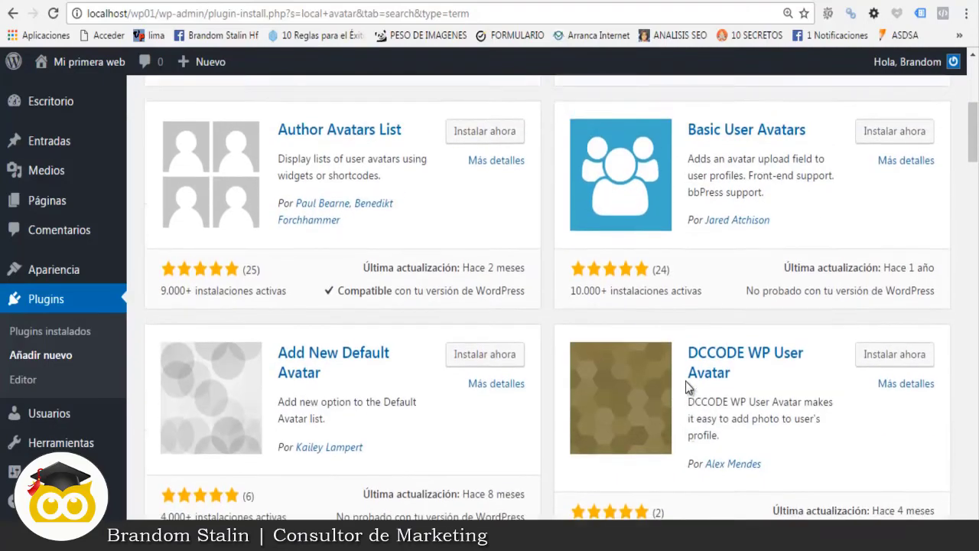
{"action": "scroll", "coordinate": [685, 381], "scroll_direction": "up", "scroll_amount": 5}
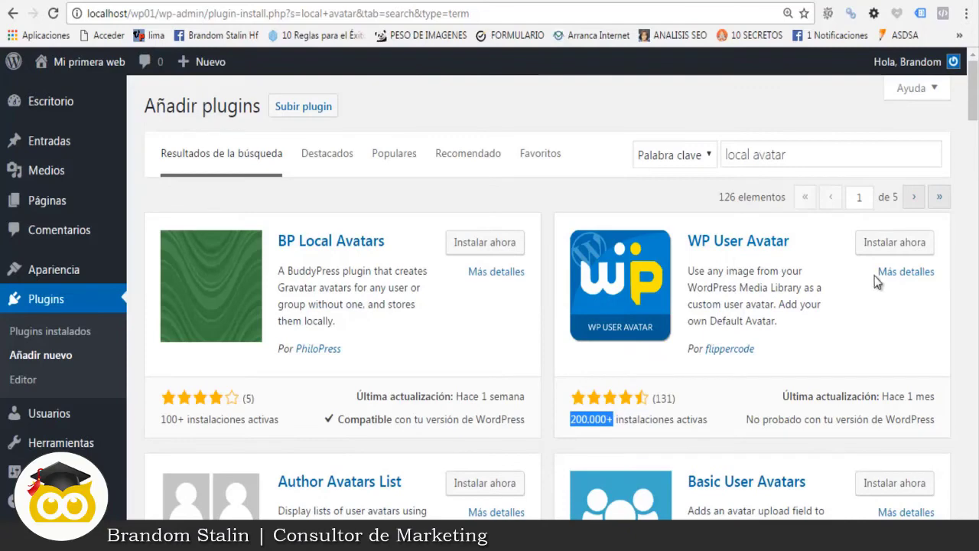
Step: Install WP User Avatar from its plugin card and activate it
{"action": "left_click", "coordinate": [880, 245]}
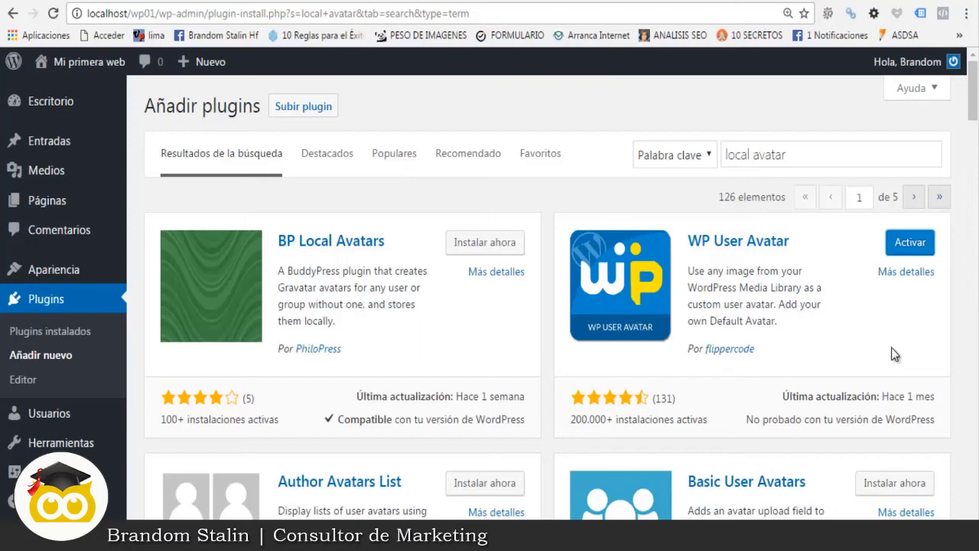
{"action": "left_click", "coordinate": [908, 249]}
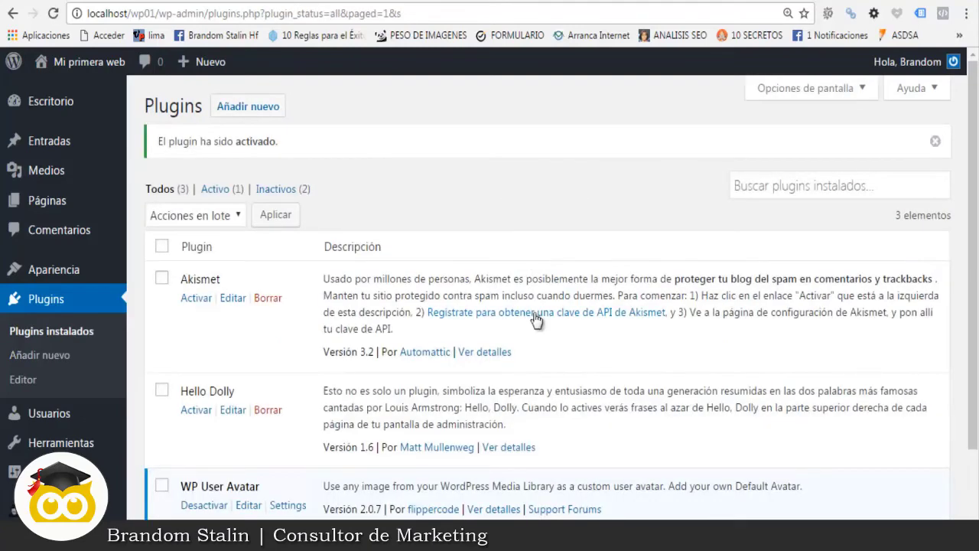
Step: Highlight the active WP User Avatar 2.0.7 entry, then bring up the admin account menu
{"action": "scroll", "coordinate": [536, 319], "scroll_direction": "down", "scroll_amount": 1}
{"action": "scroll", "coordinate": [543, 313], "scroll_direction": "up", "scroll_amount": 1}
{"action": "scroll", "coordinate": [562, 298], "scroll_direction": "down", "scroll_amount": 1}
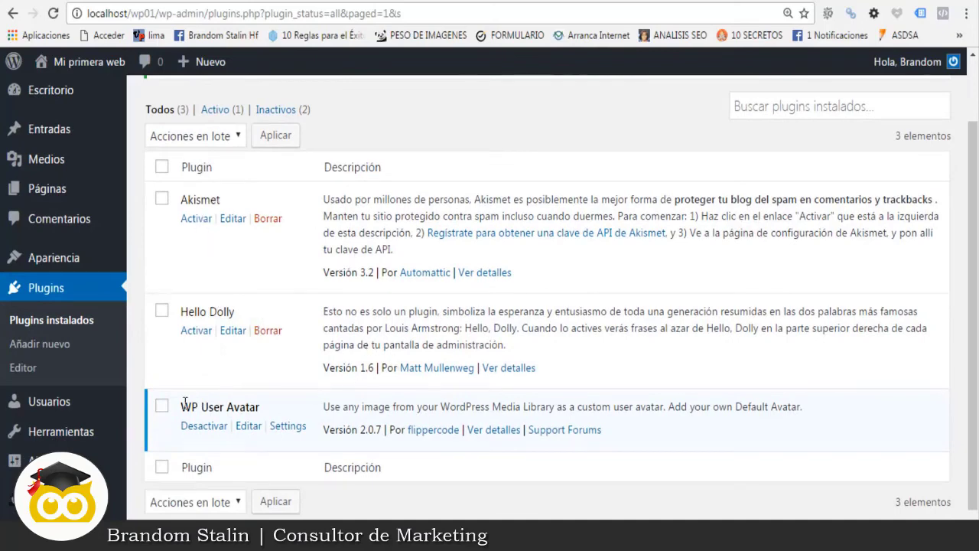
{"action": "left_click_drag", "start_coordinate": [182, 406], "coordinate": [263, 406]}
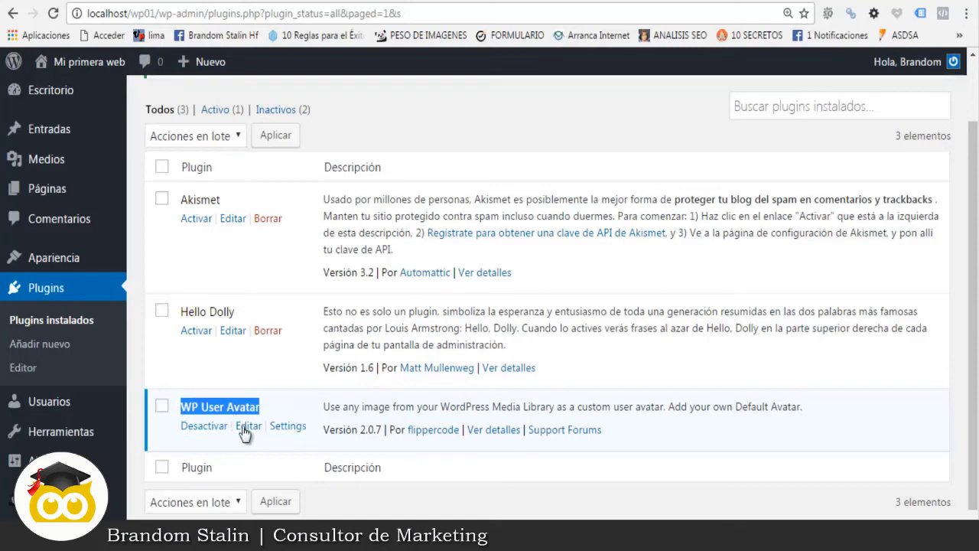
{"action": "scroll", "coordinate": [305, 412], "scroll_direction": "up", "scroll_amount": 2}
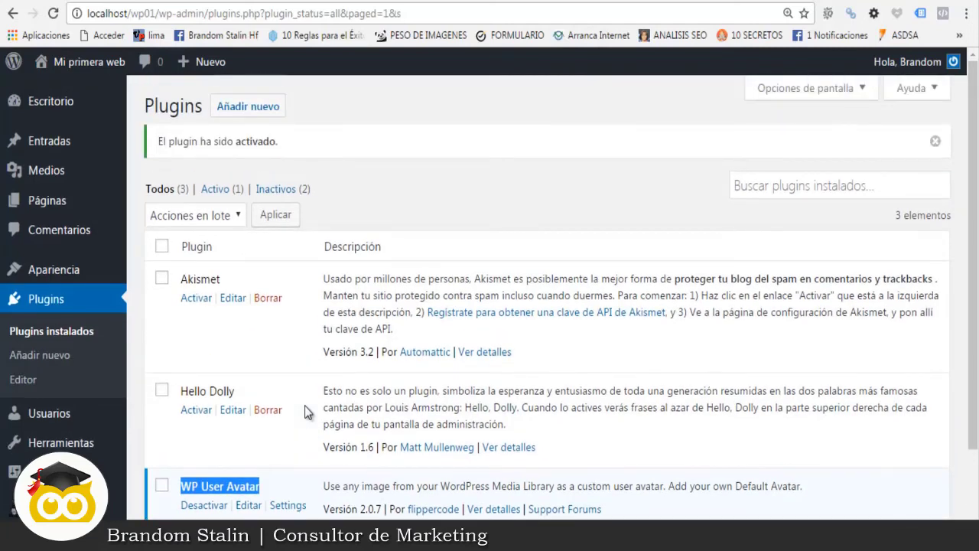
{"action": "mouse_move", "coordinate": [953, 63]}
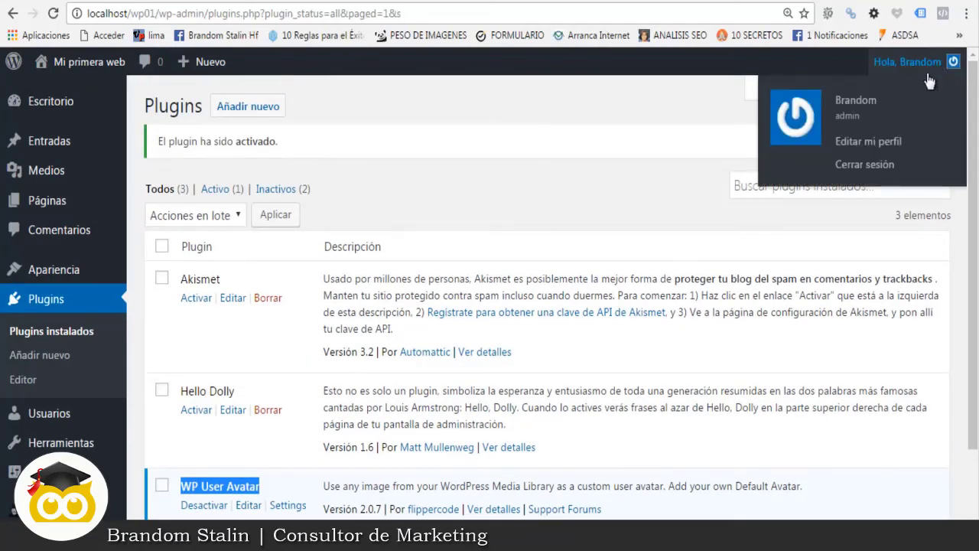
Step: Open 'Editar mi perfil' and scroll down to the new Avatar section
{"action": "left_click", "coordinate": [844, 141]}
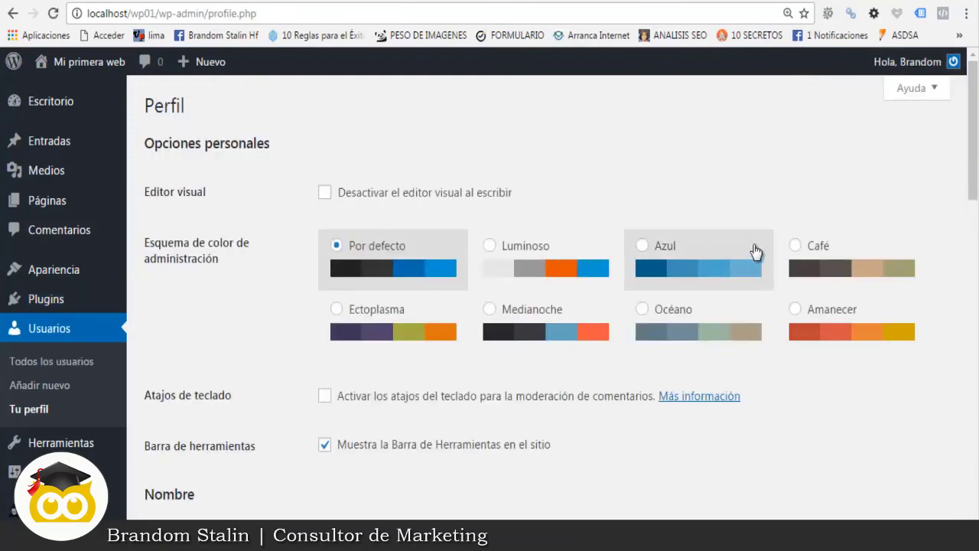
{"action": "scroll", "coordinate": [755, 250], "scroll_direction": "down", "scroll_amount": 13}
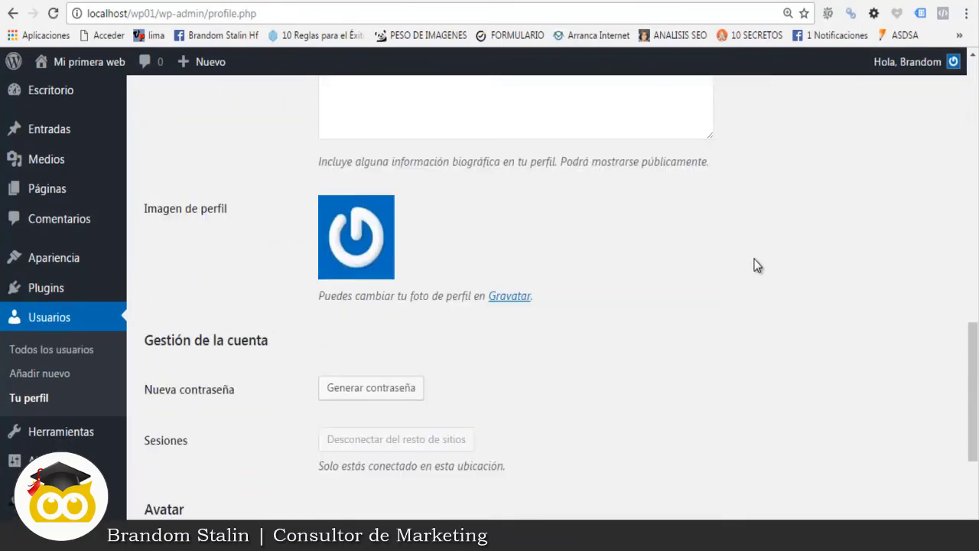
{"action": "scroll", "coordinate": [754, 265], "scroll_direction": "down", "scroll_amount": 1}
{"action": "scroll", "coordinate": [754, 264], "scroll_direction": "up", "scroll_amount": 2}
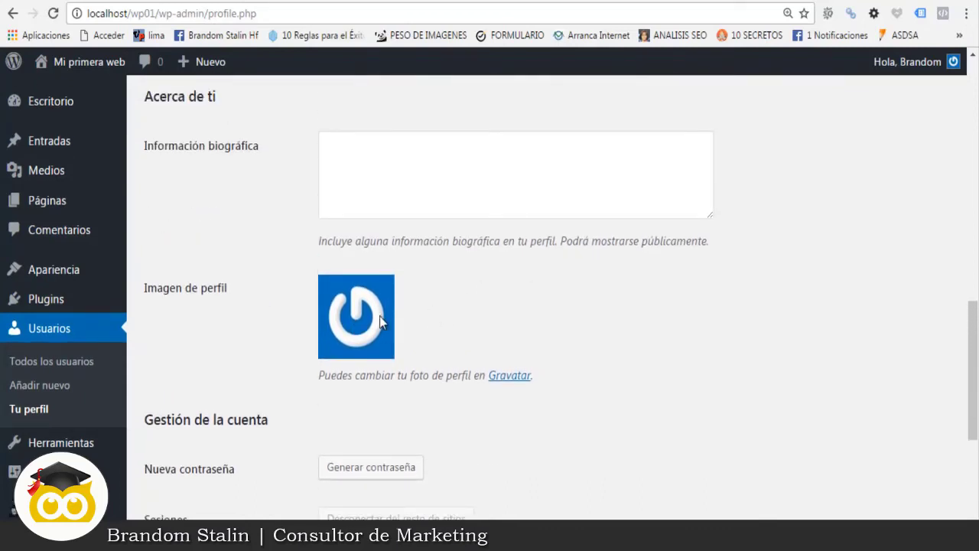
{"action": "scroll", "coordinate": [390, 317], "scroll_direction": "down", "scroll_amount": 3}
{"action": "scroll", "coordinate": [474, 295], "scroll_direction": "down", "scroll_amount": 3}
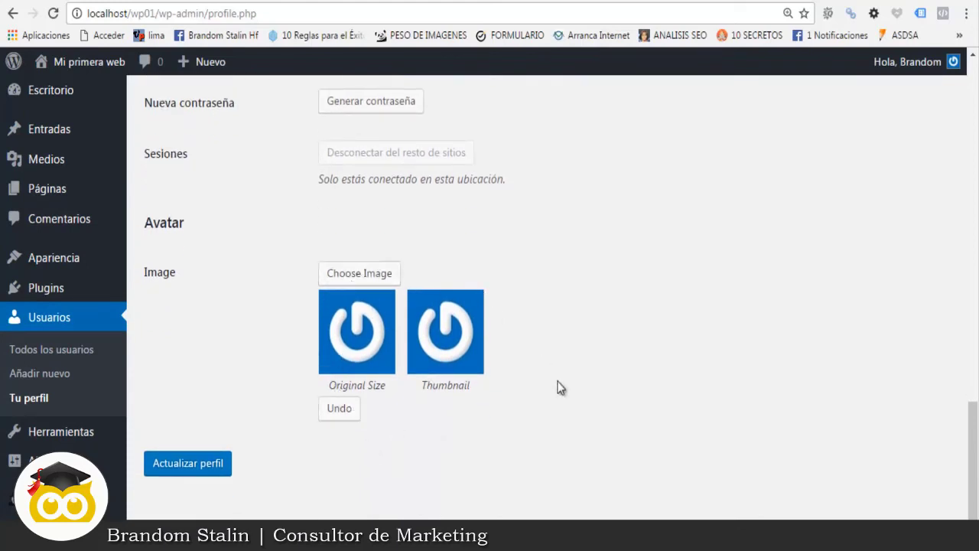
Step: Upload 123.jpg from the desktop and choose it as the avatar image
{"action": "left_click", "coordinate": [354, 280]}
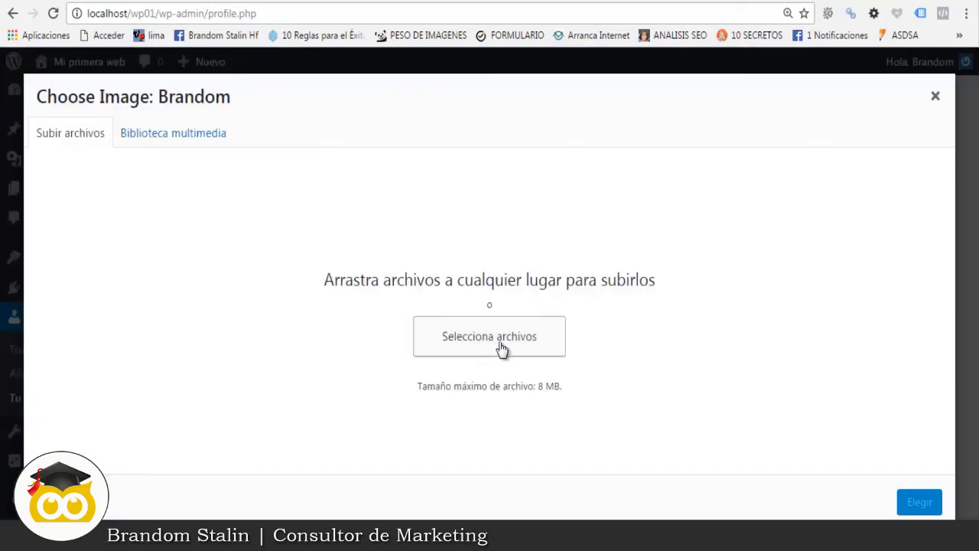
{"action": "left_click", "coordinate": [514, 341]}
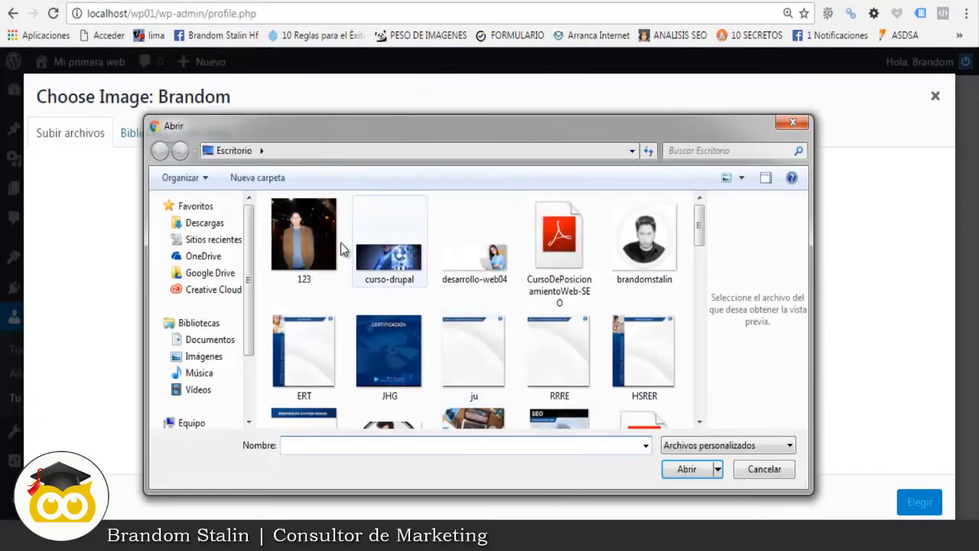
{"action": "left_click", "coordinate": [319, 252]}
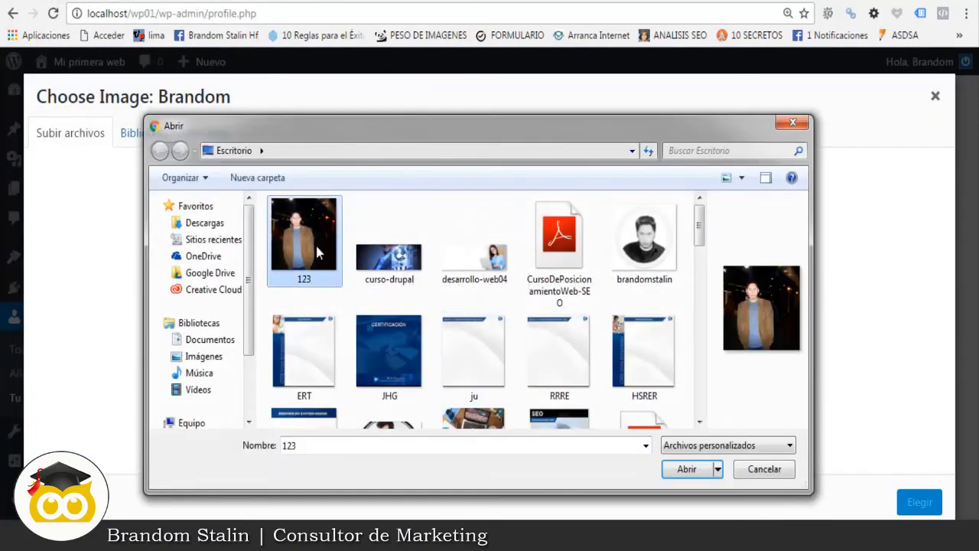
{"action": "left_click", "coordinate": [687, 469]}
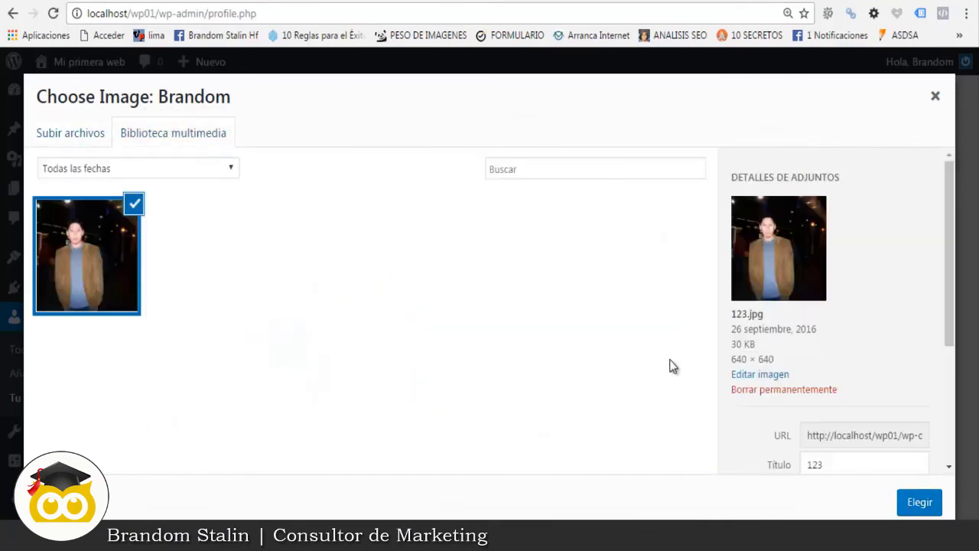
{"action": "left_click", "coordinate": [919, 502]}
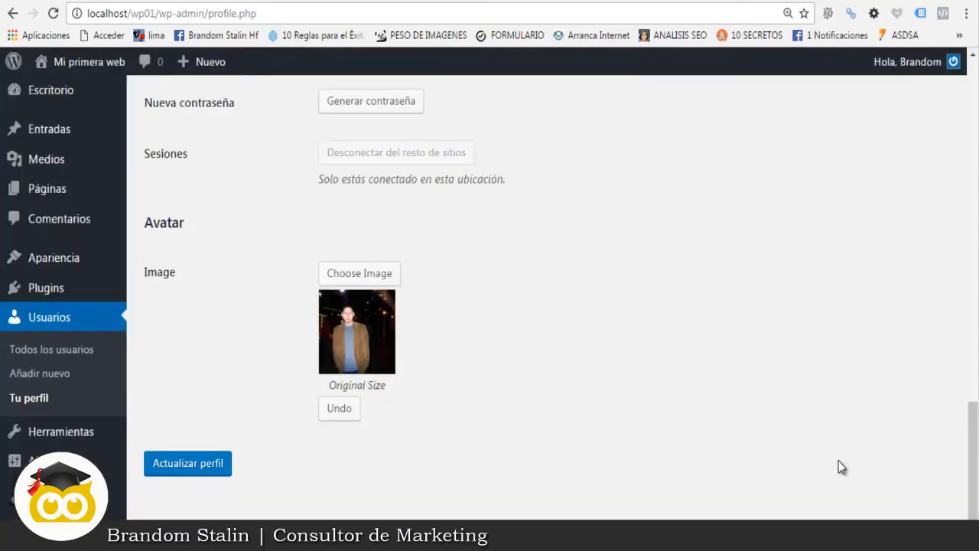
Step: Save the profile with 'Actualizar perfil' and check the new Imagen de perfil
{"action": "left_click", "coordinate": [175, 468]}
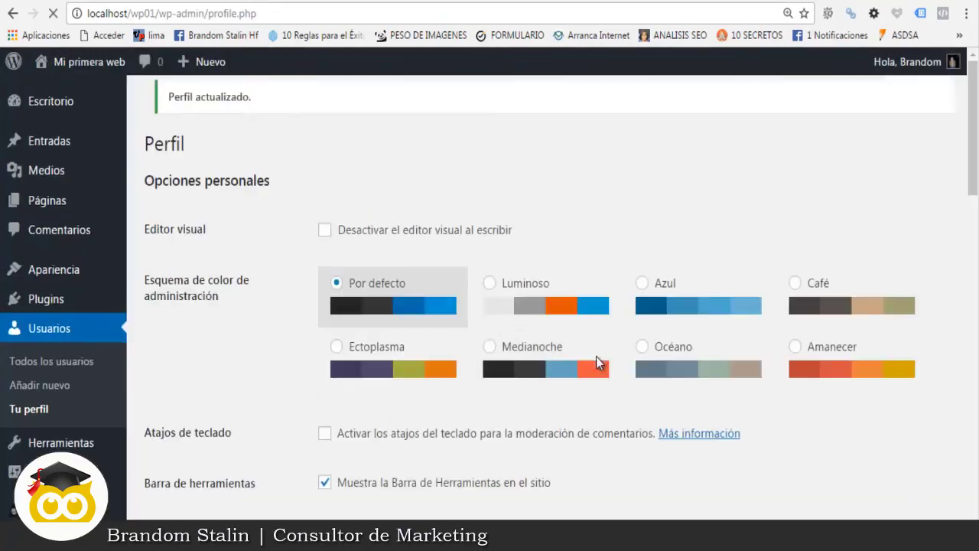
{"action": "mouse_move", "coordinate": [904, 69]}
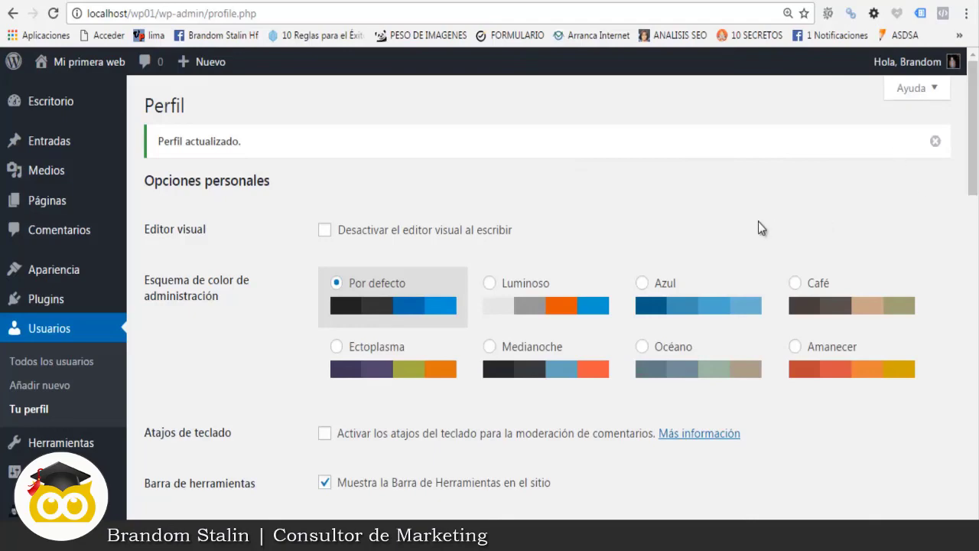
{"action": "scroll", "coordinate": [758, 221], "scroll_direction": "down", "scroll_amount": 10}
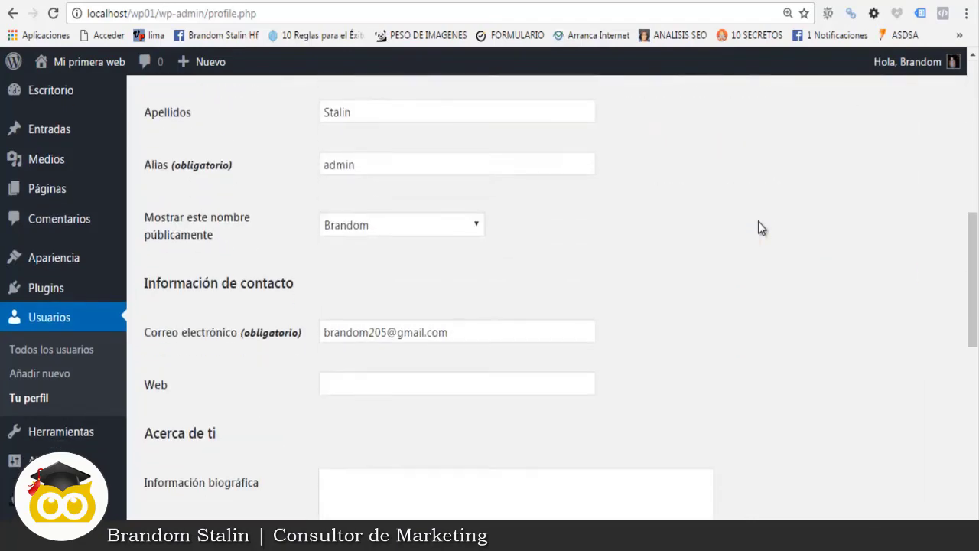
{"action": "scroll", "coordinate": [758, 221], "scroll_direction": "down", "scroll_amount": 3}
{"action": "scroll", "coordinate": [758, 221], "scroll_direction": "up", "scroll_amount": 2}
{"action": "scroll", "coordinate": [758, 221], "scroll_direction": "down", "scroll_amount": 4}
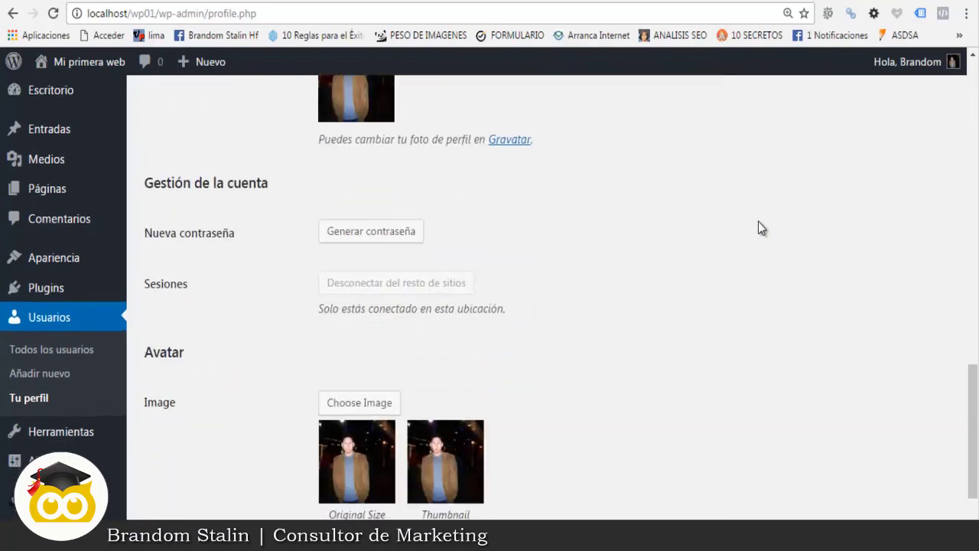
{"action": "scroll", "coordinate": [516, 396], "scroll_direction": "up", "scroll_amount": 5}
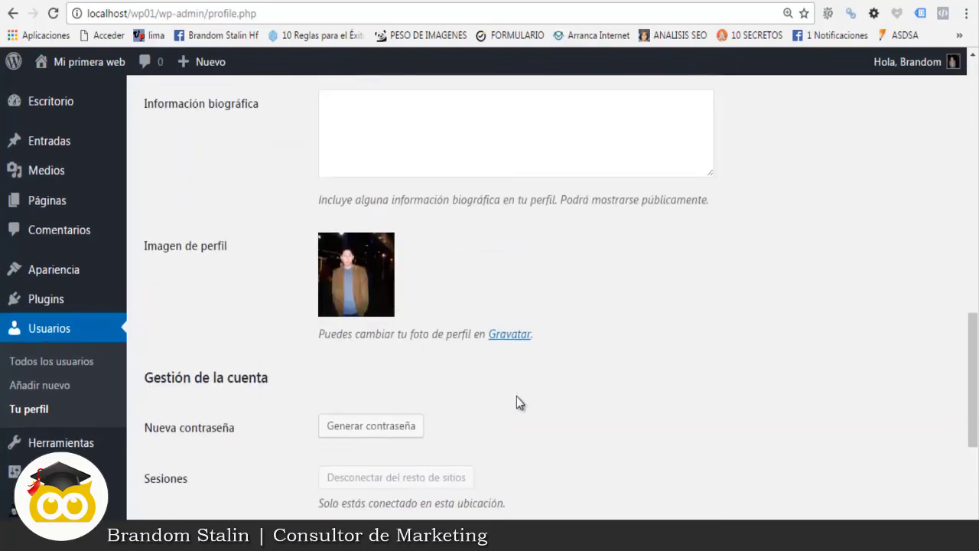
{"action": "scroll", "coordinate": [516, 403], "scroll_direction": "up", "scroll_amount": 2}
{"action": "scroll", "coordinate": [570, 407], "scroll_direction": "down", "scroll_amount": 3}
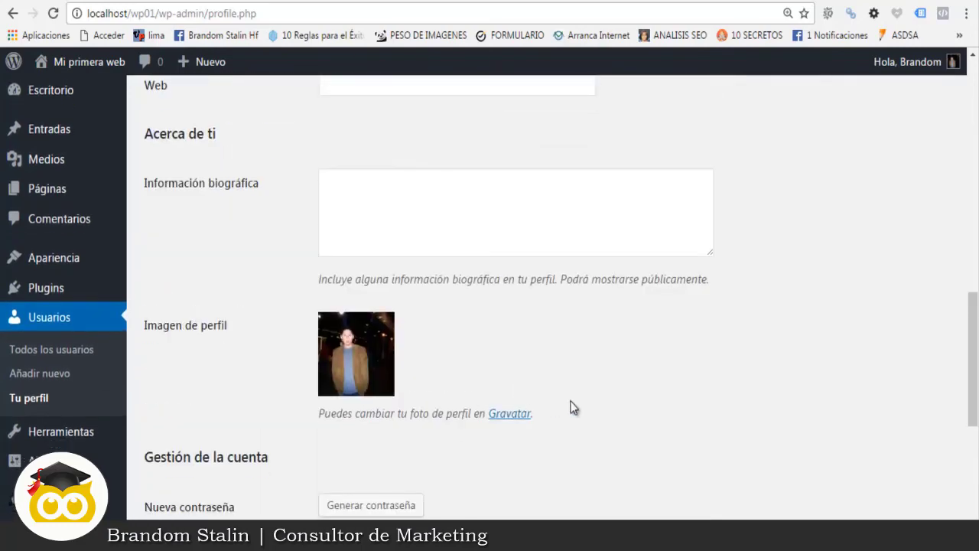